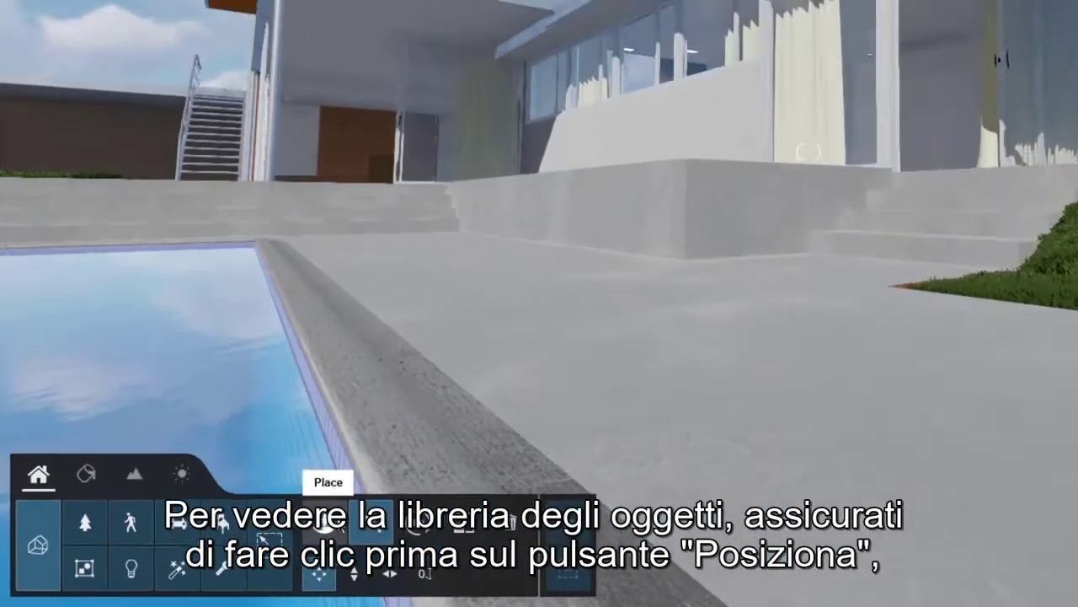
Browse the Nature object library through its tree, palm, leafless tree, grass and plant subcategories.
left_click(439, 489)
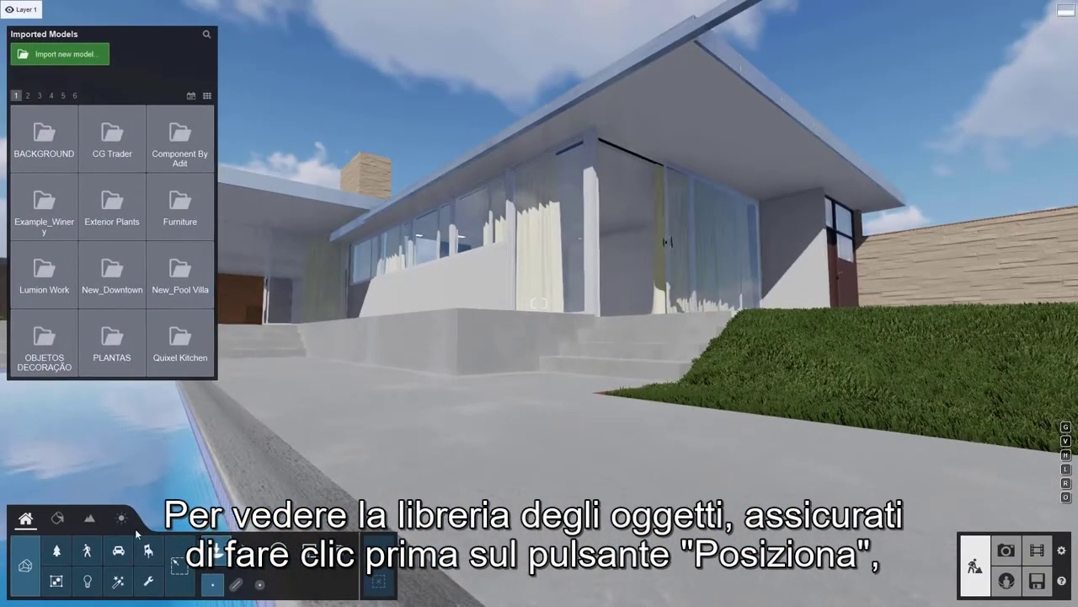
left_click(55, 551)
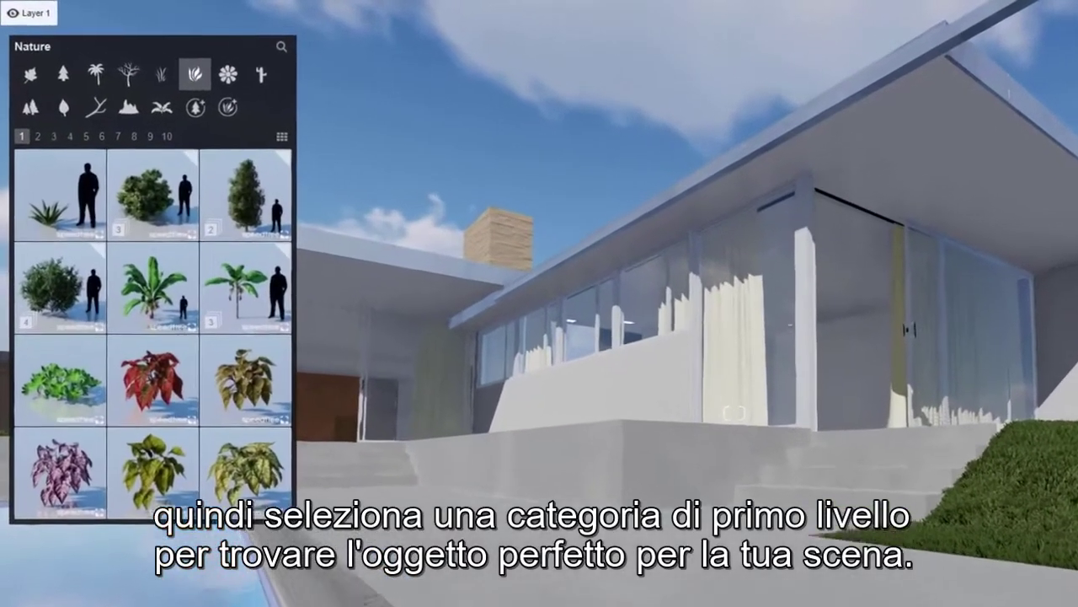
left_click(22, 55)
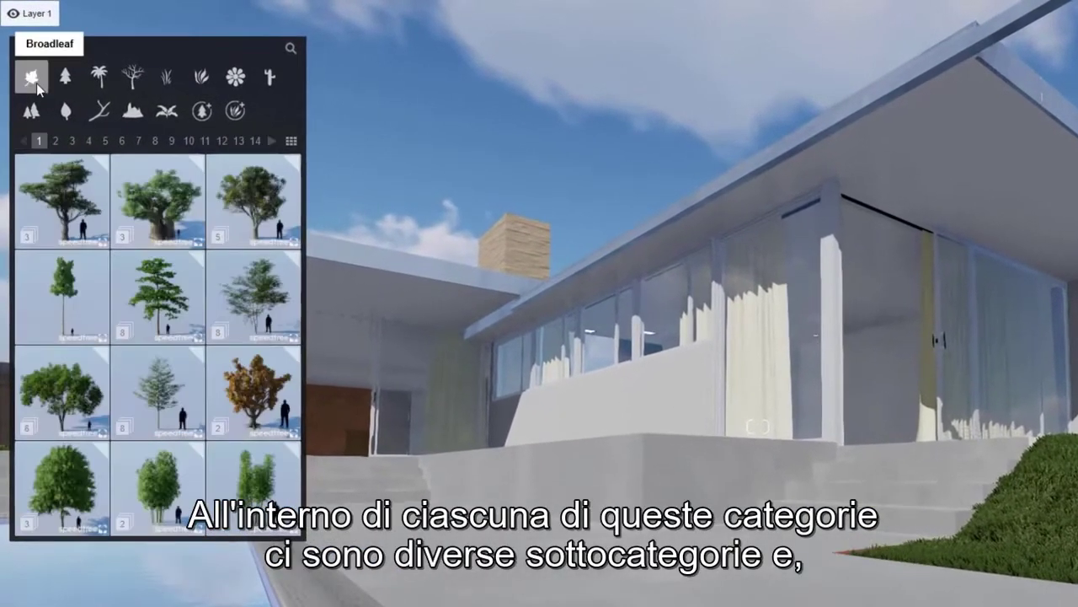
left_click(77, 82)
left_click(100, 80)
left_click(145, 90)
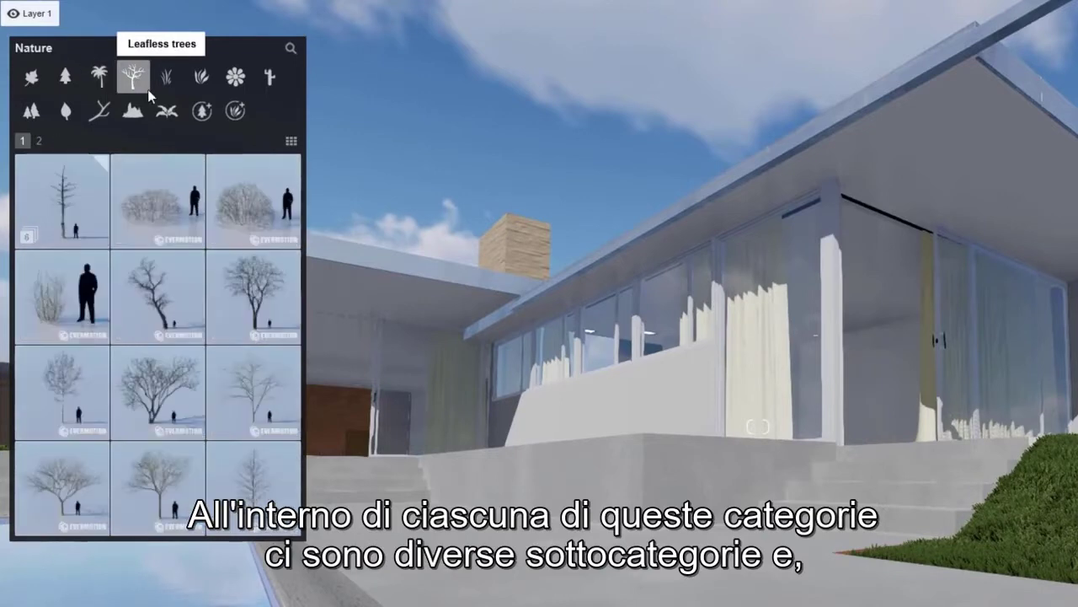
left_click(169, 85)
left_click(202, 78)
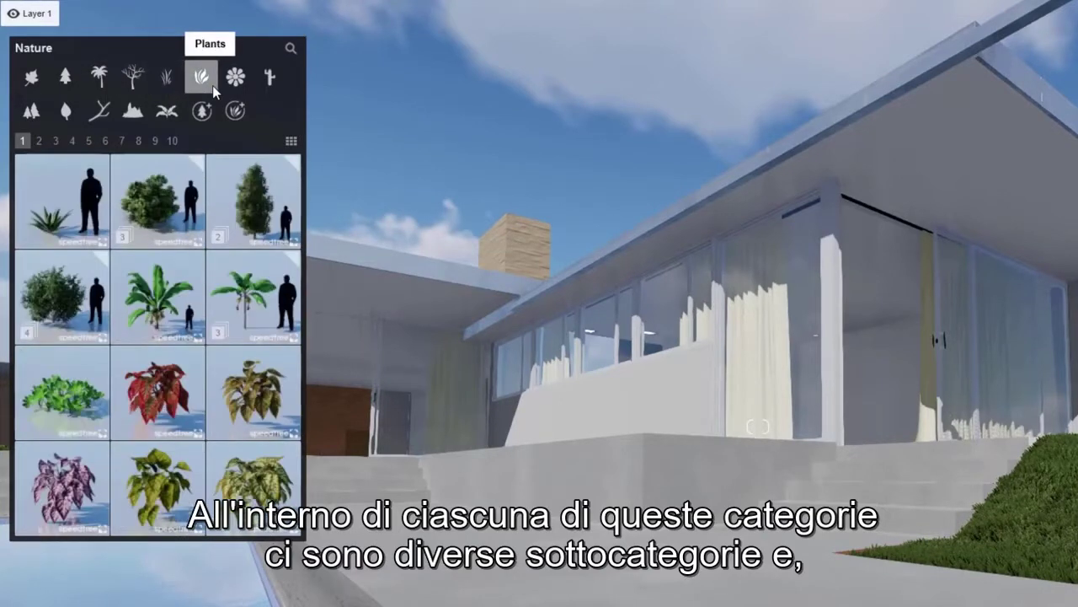
Look through the result pages of the plants subcategory in the Nature library.
left_click(39, 142)
left_click(56, 142)
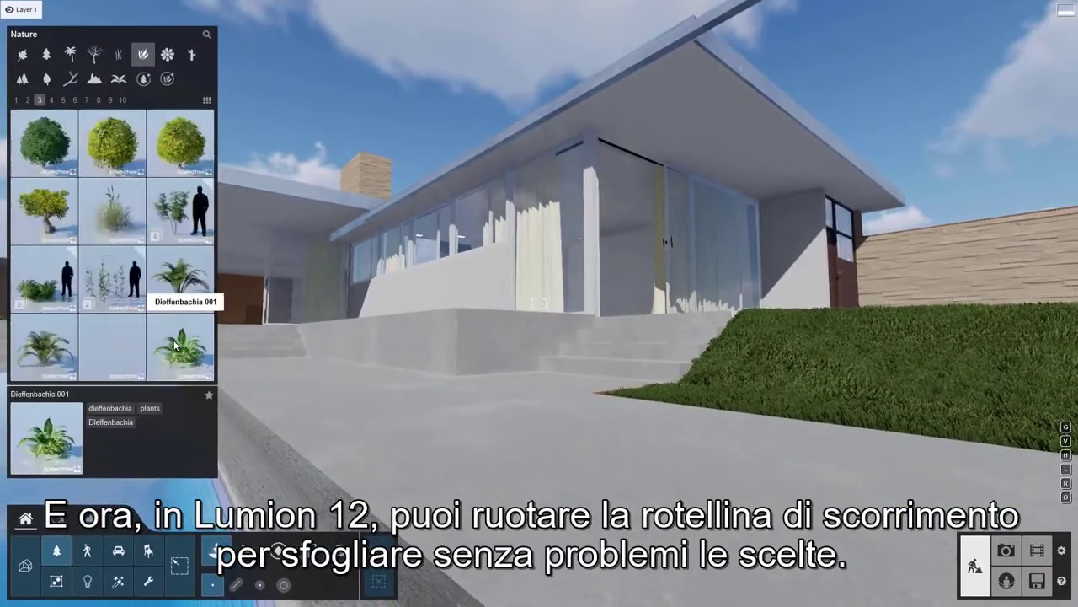
scroll(174, 345, "down", 7)
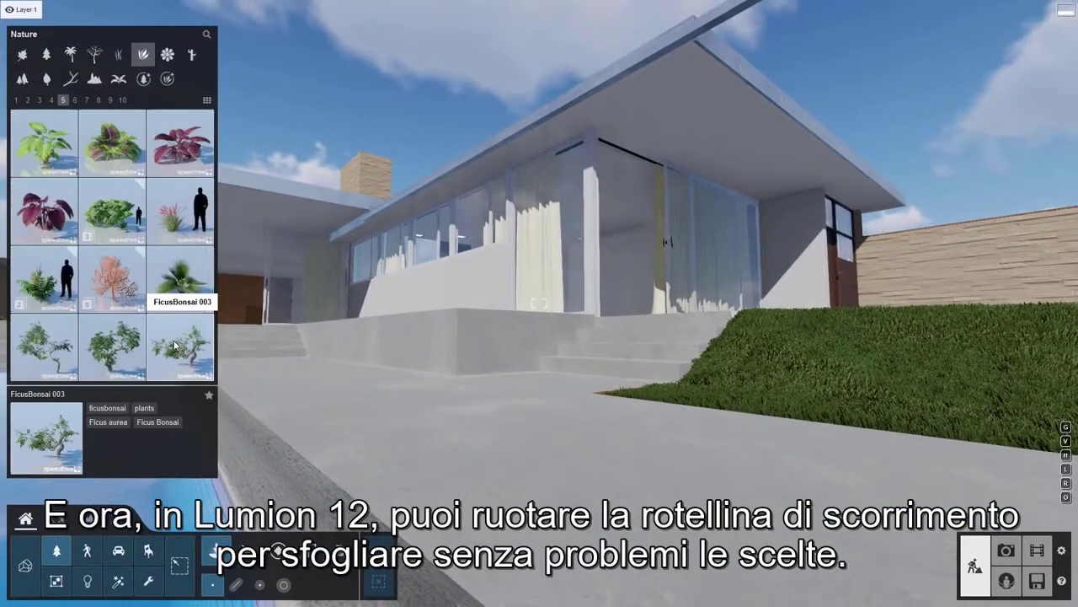
scroll(174, 345, "up", 9)
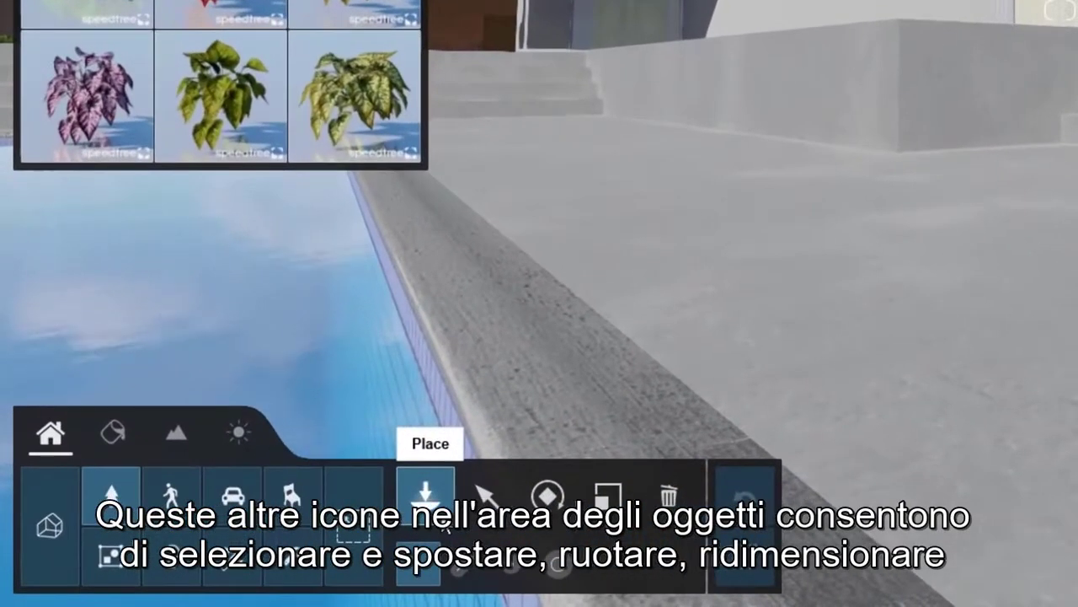
Choose the Chalk drawing 001 a decal from the Effects library for placement.
left_click(487, 515)
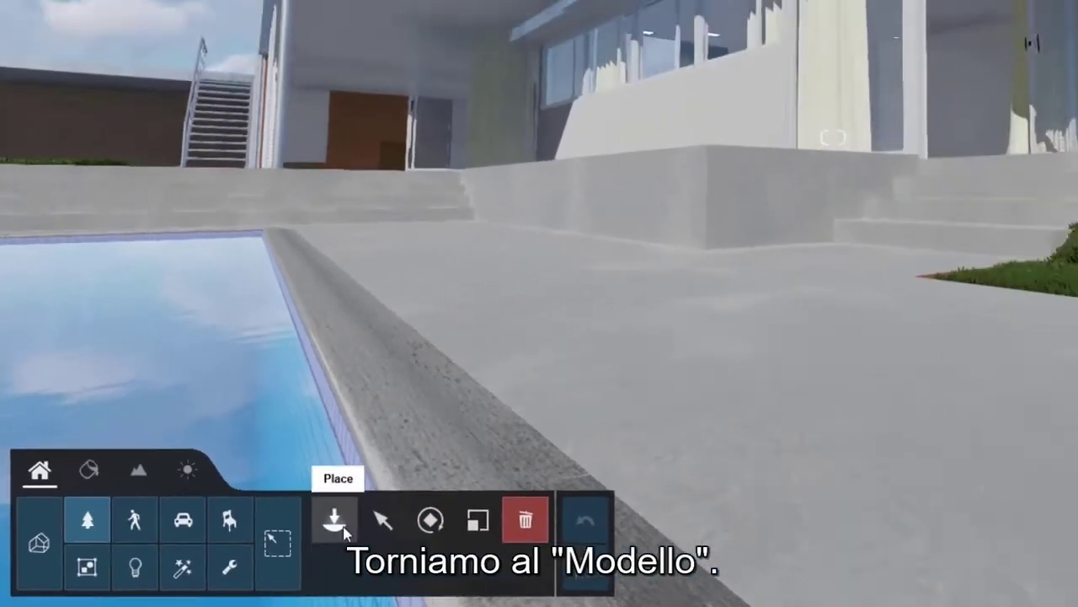
left_click(434, 508)
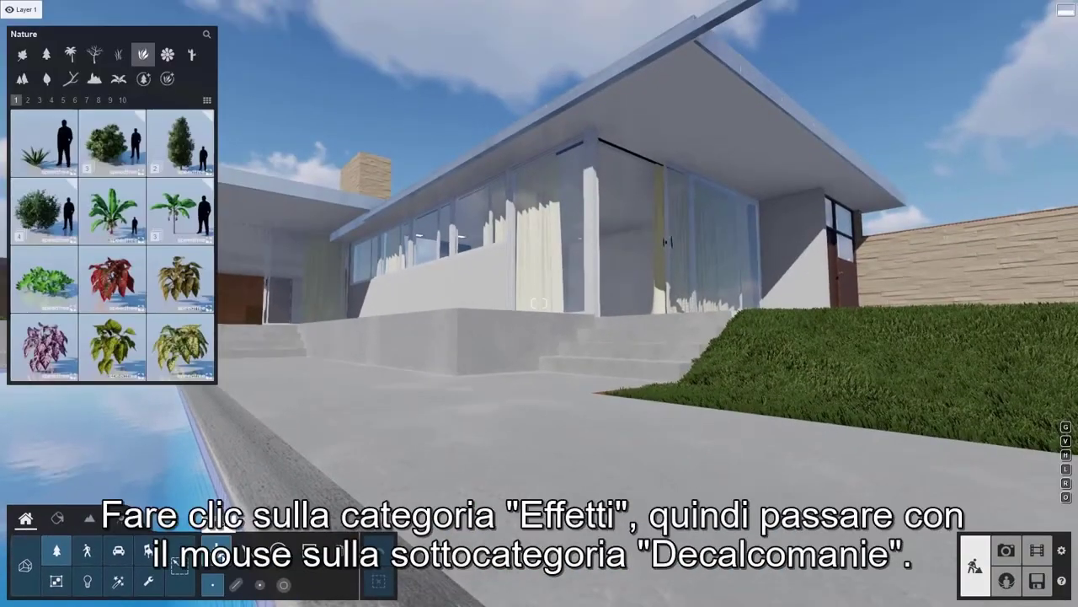
left_click(125, 585)
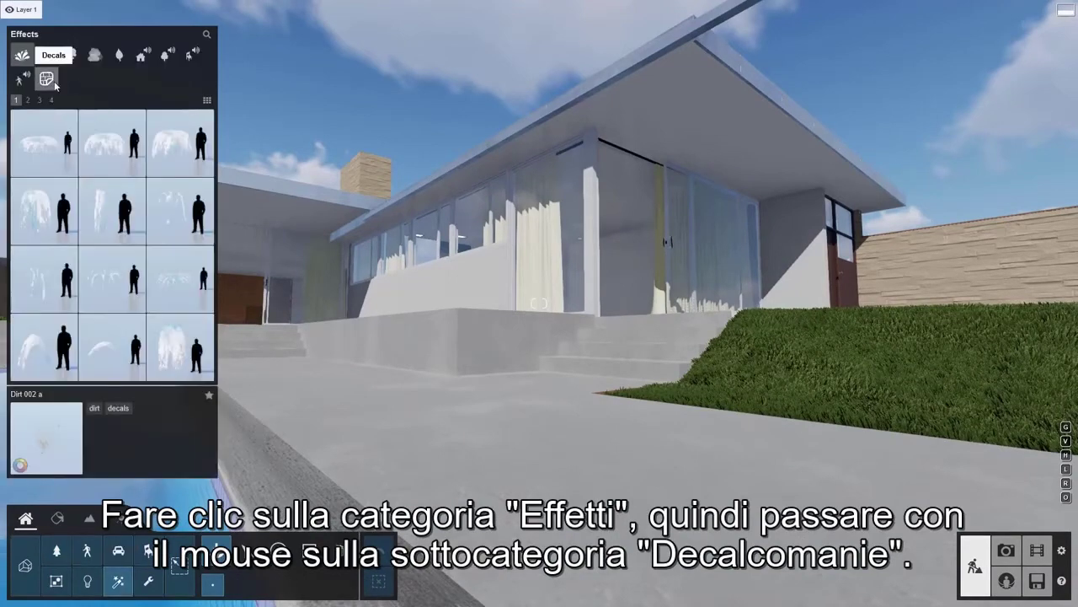
mouse_move(55, 85)
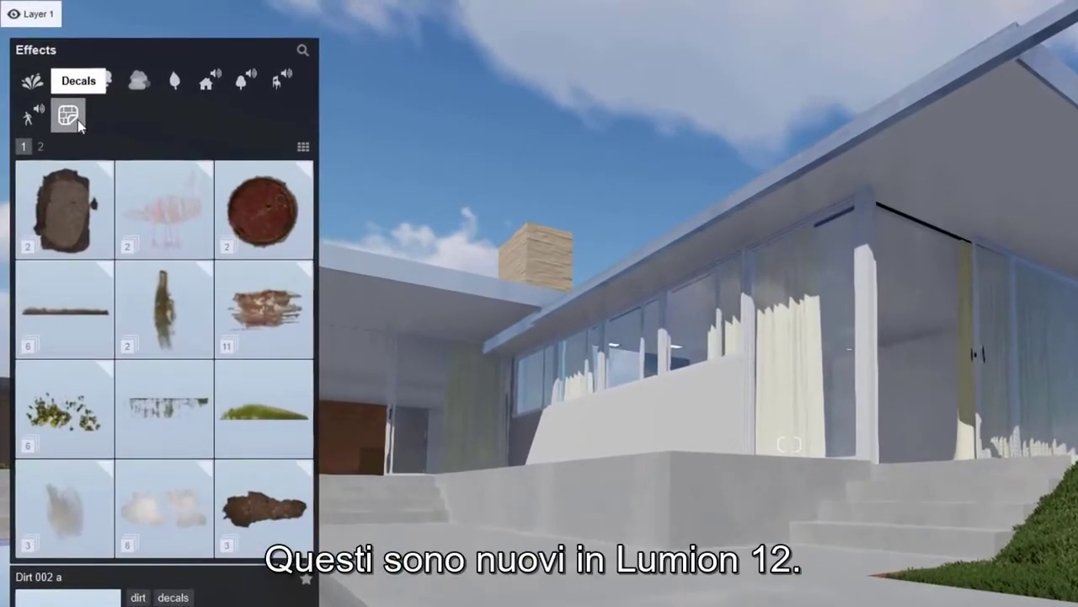
left_click(169, 231)
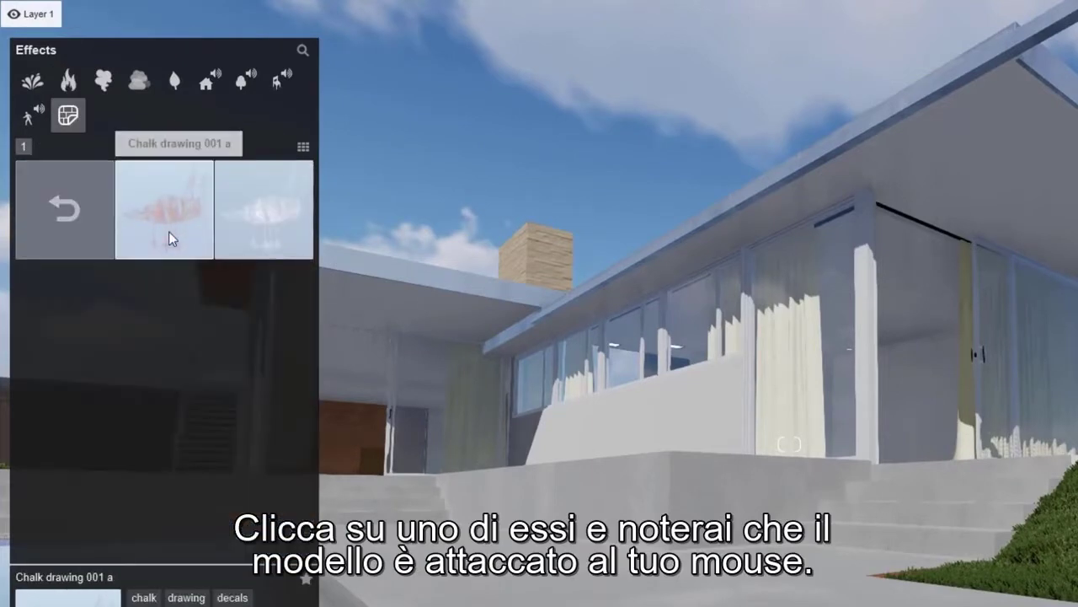
left_click(169, 231)
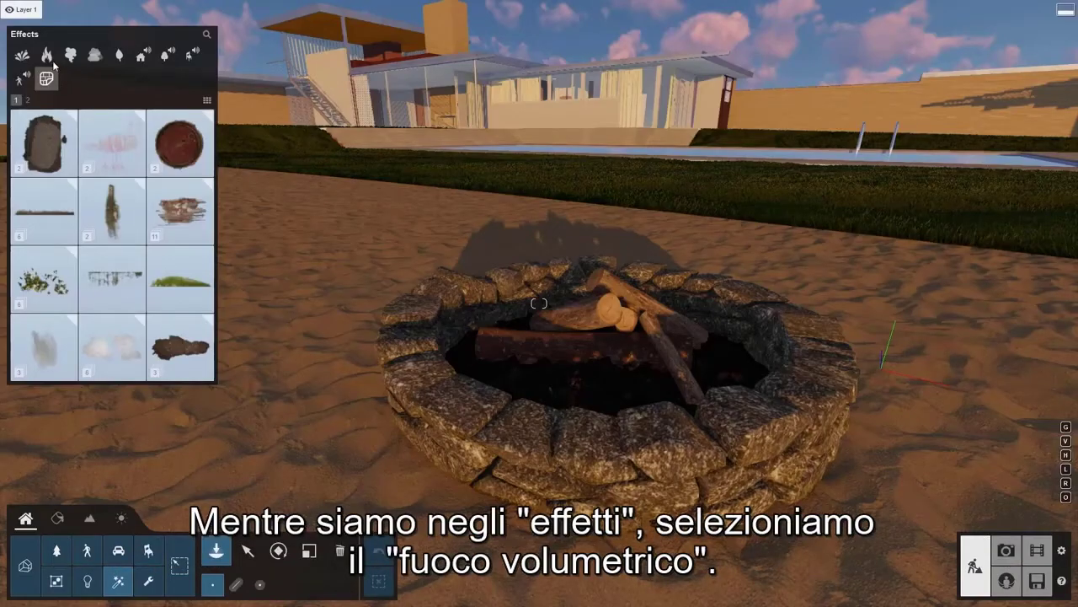
Place the volumetric fire 02 effect over the logs in the stone fire pit.
left_click(48, 57)
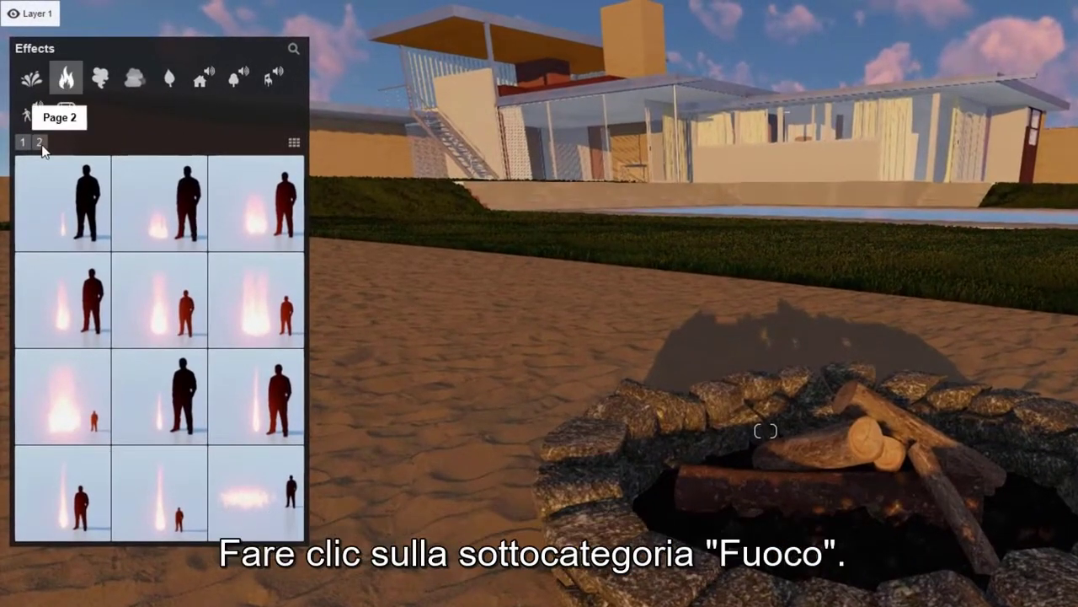
left_click(39, 144)
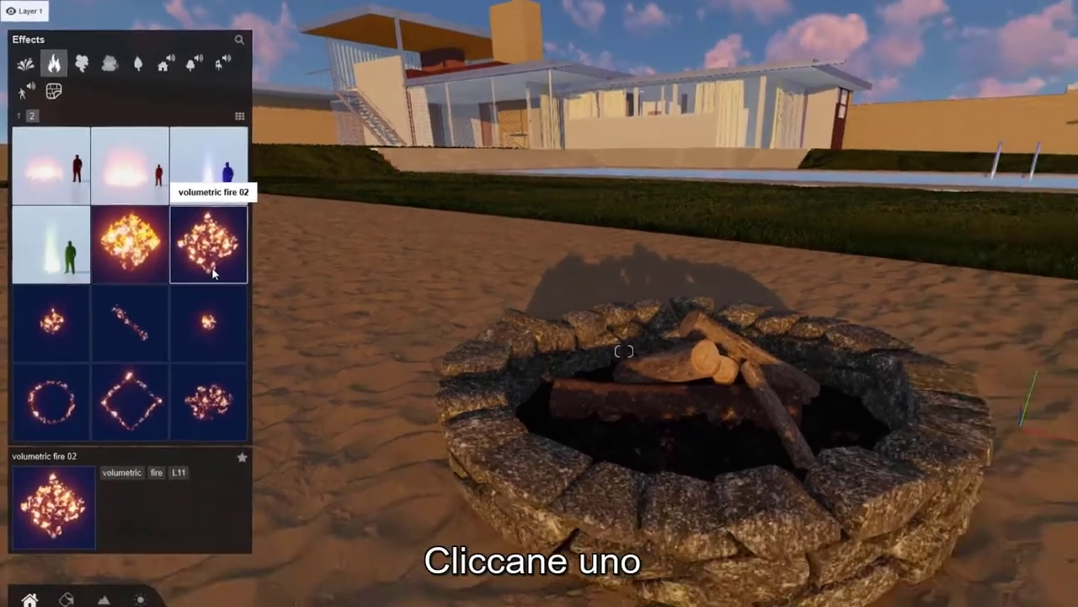
left_click(260, 333)
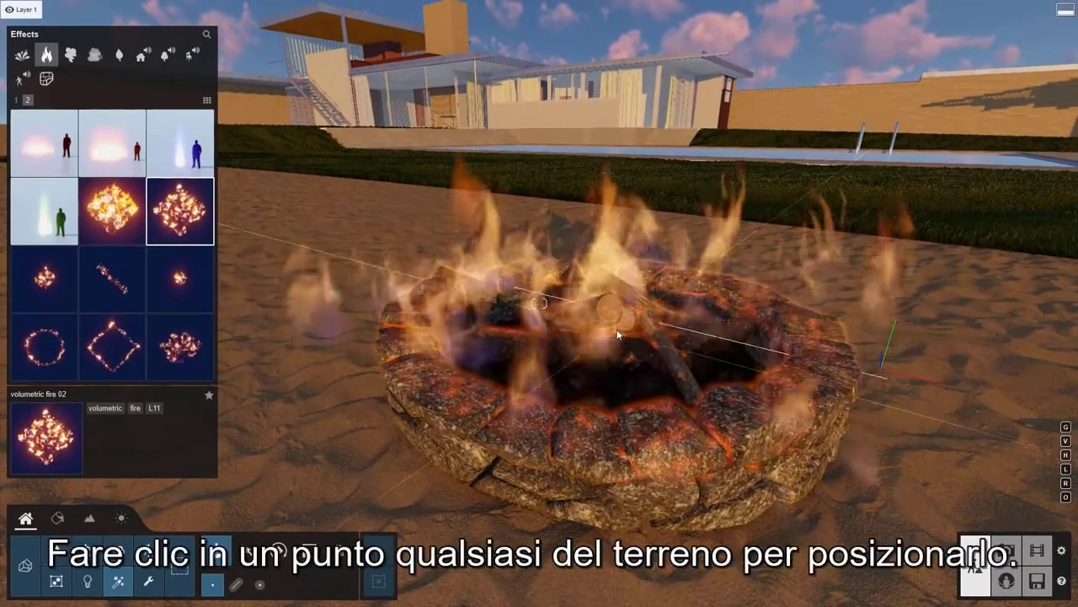
left_click(617, 330)
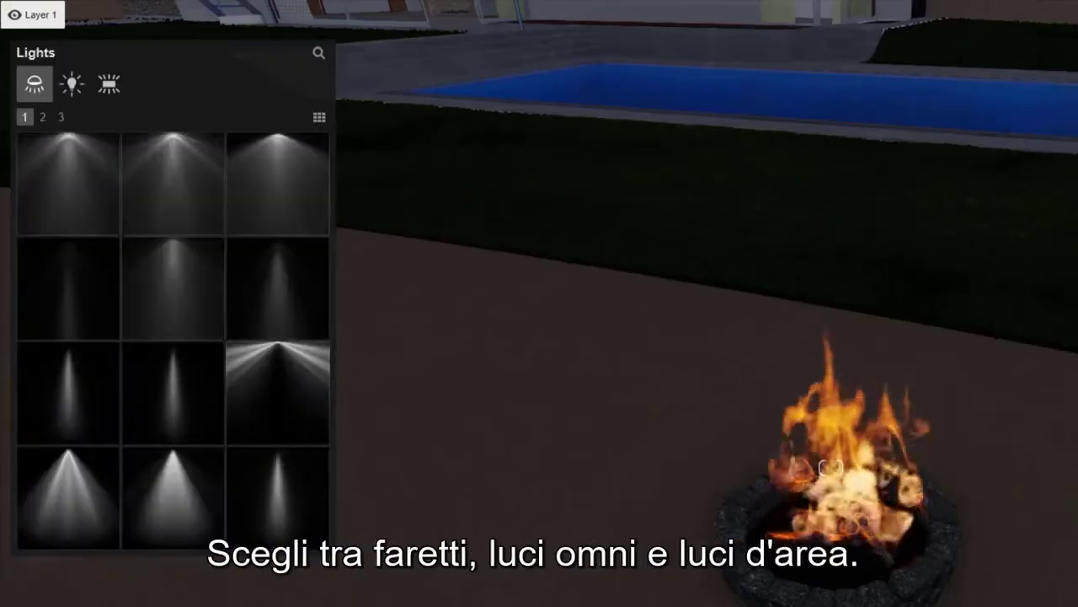
Place an Omni Light raised above the fire pit, increase its brightness and tint it a warm yellow-orange.
left_click(73, 87)
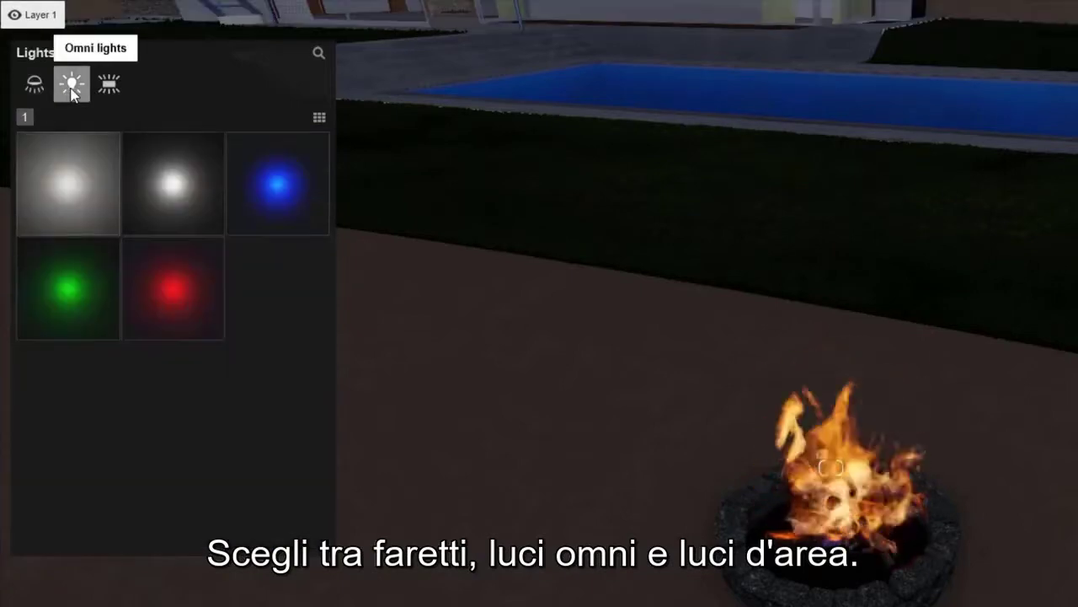
left_click(110, 88)
left_click(73, 85)
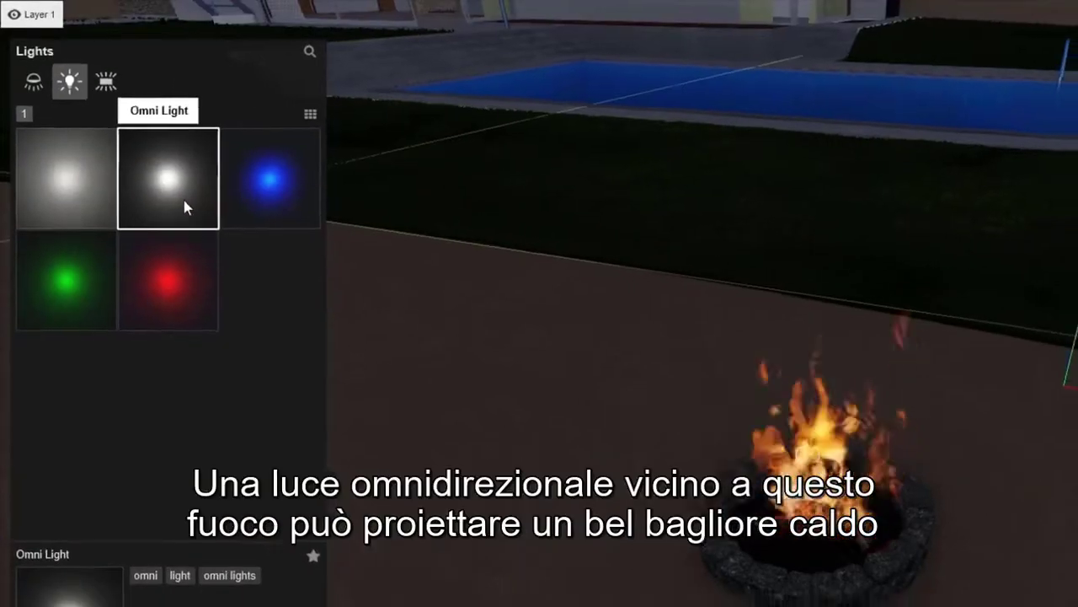
left_click(185, 201)
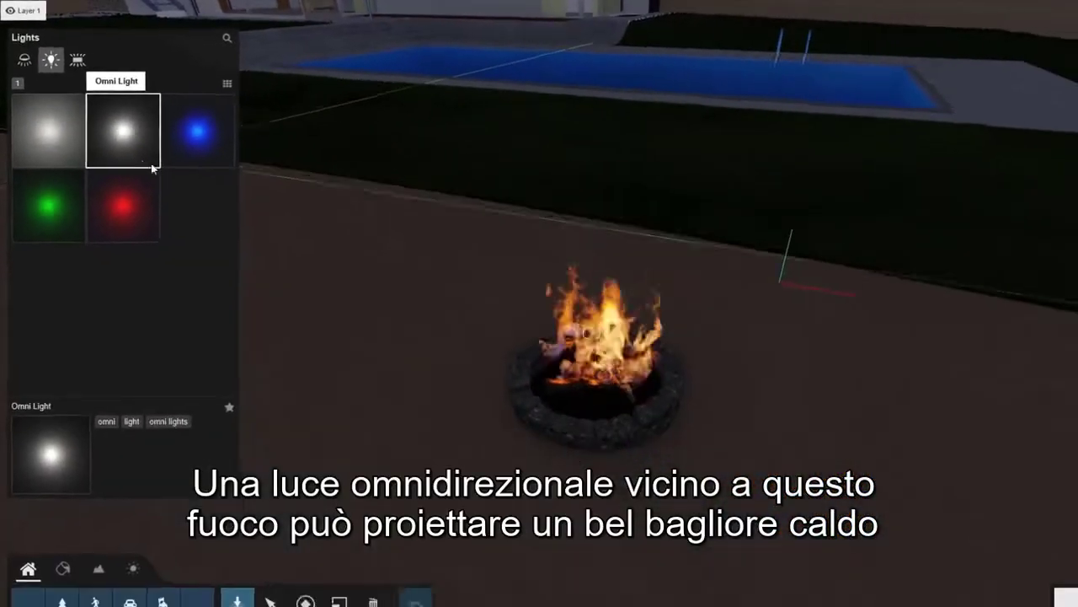
key("h")
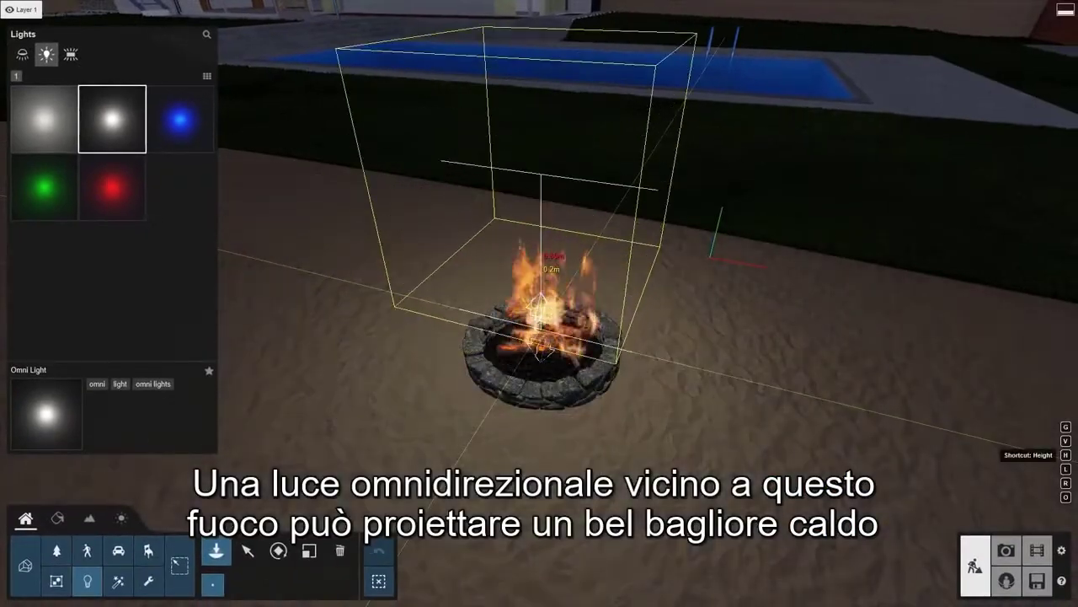
left_click(541, 194)
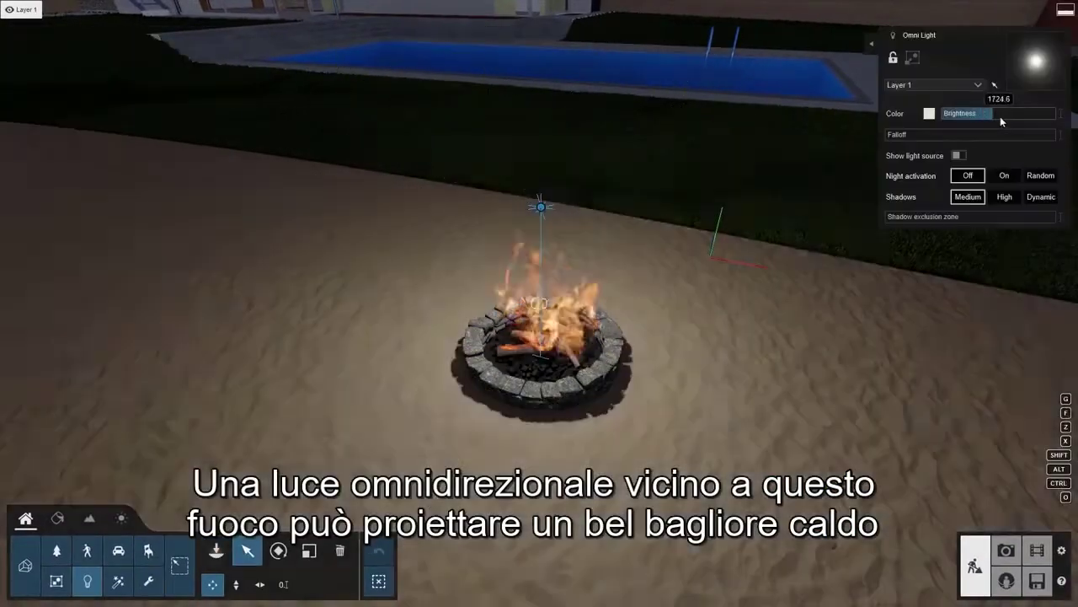
left_click(929, 114)
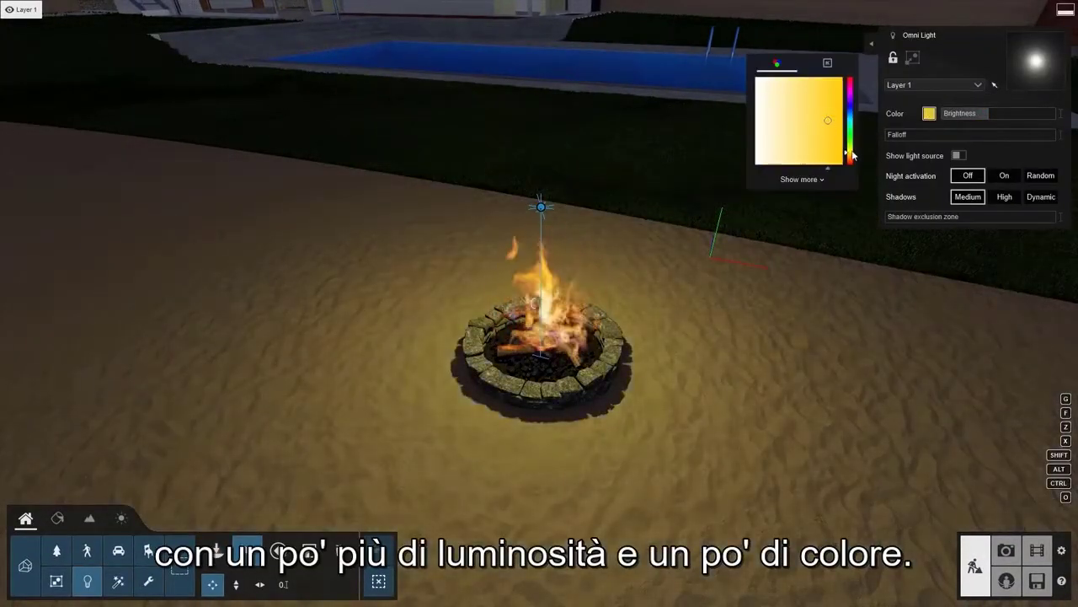
left_click_drag(852, 154, 853, 160)
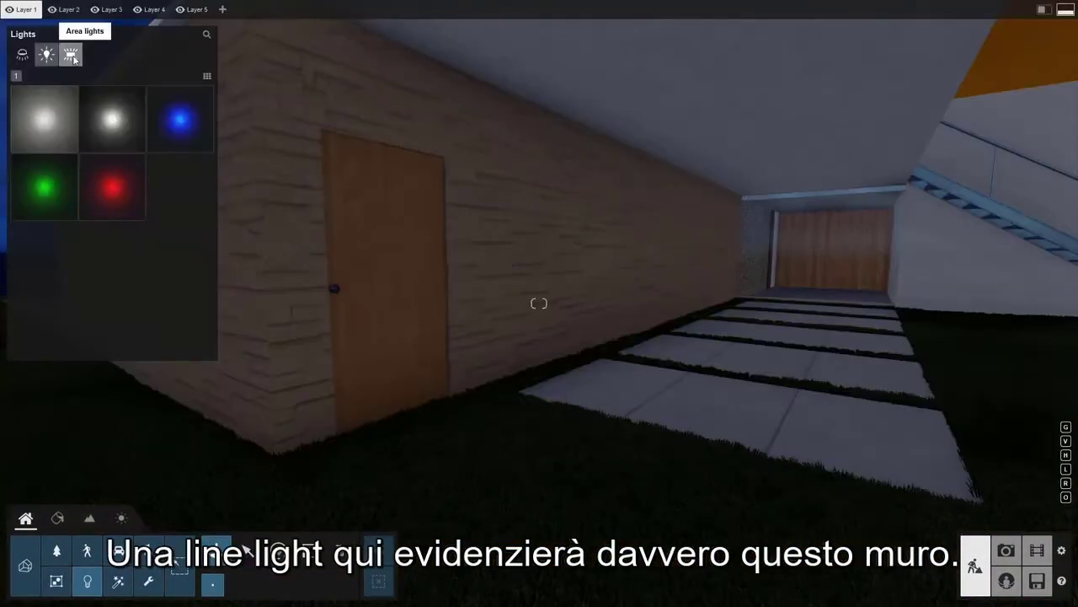
Place a Line Light under the ceiling beside the stone wall and adjust its width, length and brightness.
left_click(71, 53)
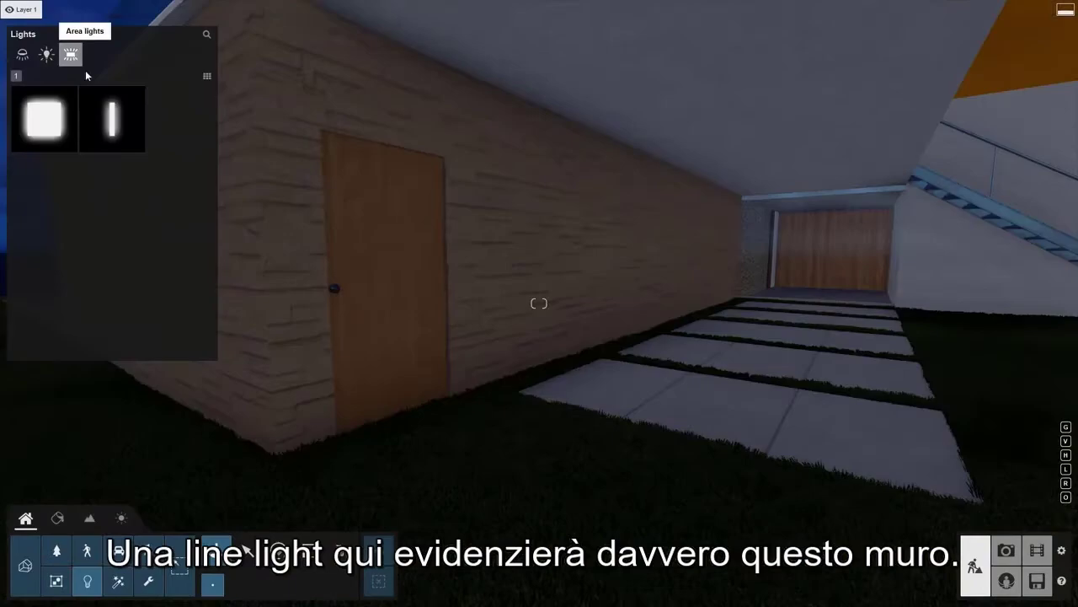
left_click(121, 135)
left_click(706, 381)
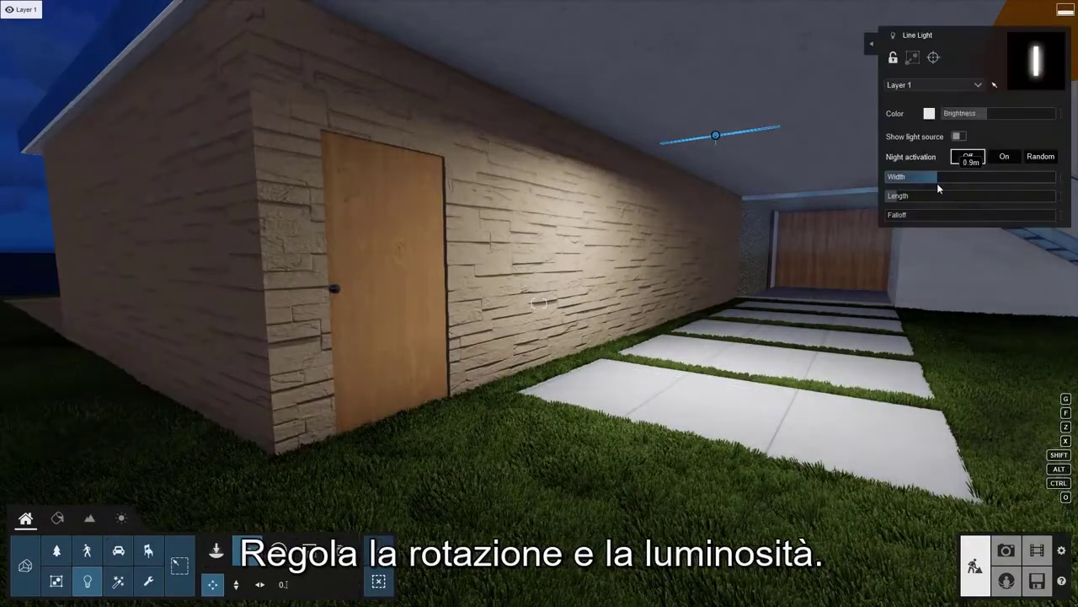
left_click_drag(939, 199, 1011, 201)
left_click_drag(961, 117, 962, 122)
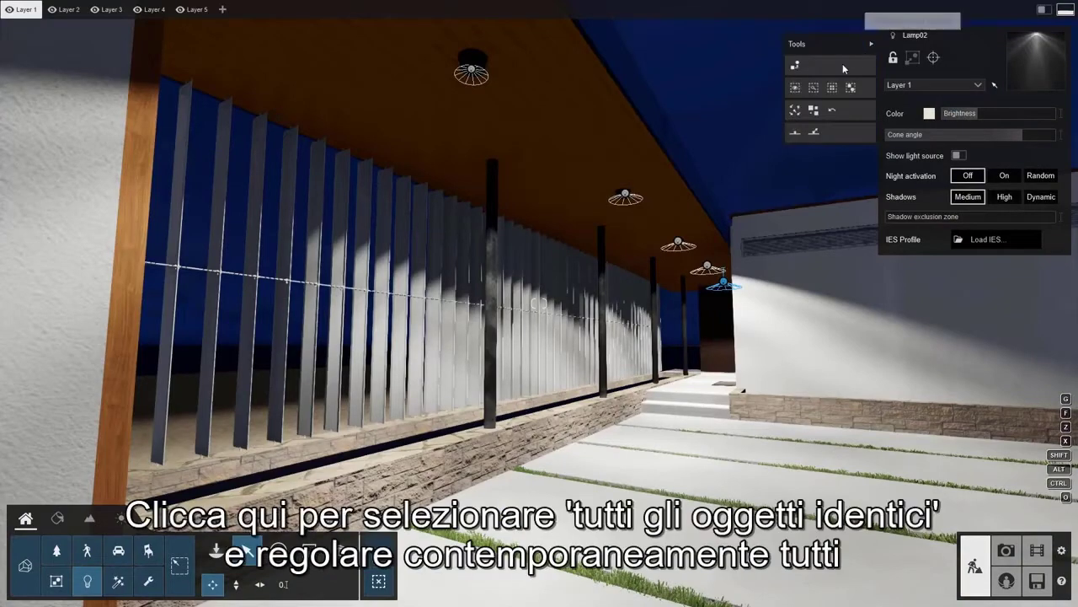
Select all lights in the same category as the Lamp02 spotlight and adjust their brightness and cone angle together.
left_click(832, 94)
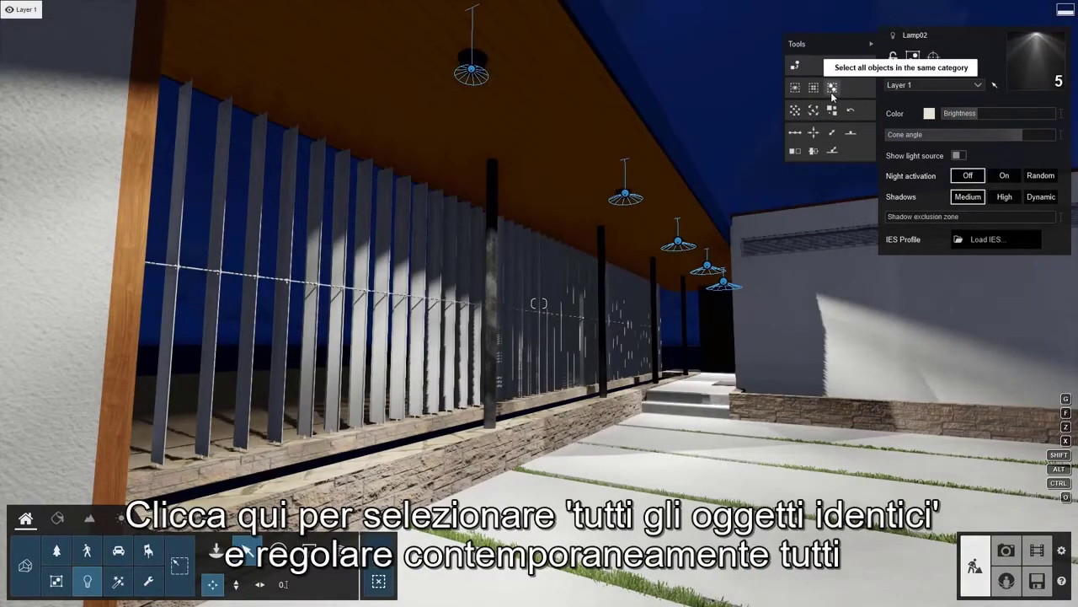
left_click_drag(973, 113, 1010, 116)
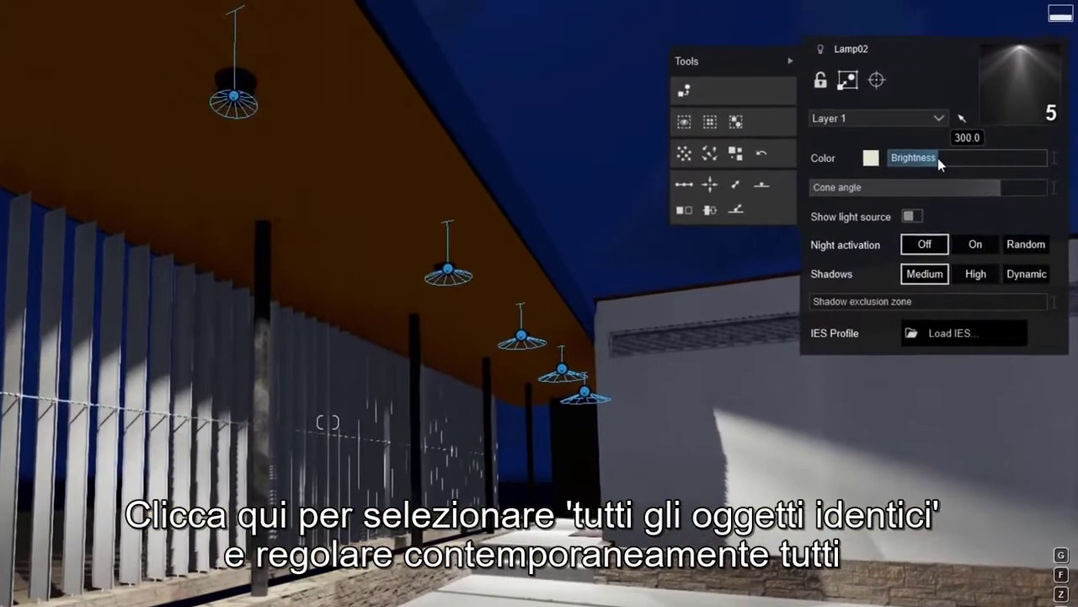
left_click_drag(982, 162, 939, 165)
left_click_drag(996, 186, 983, 211)
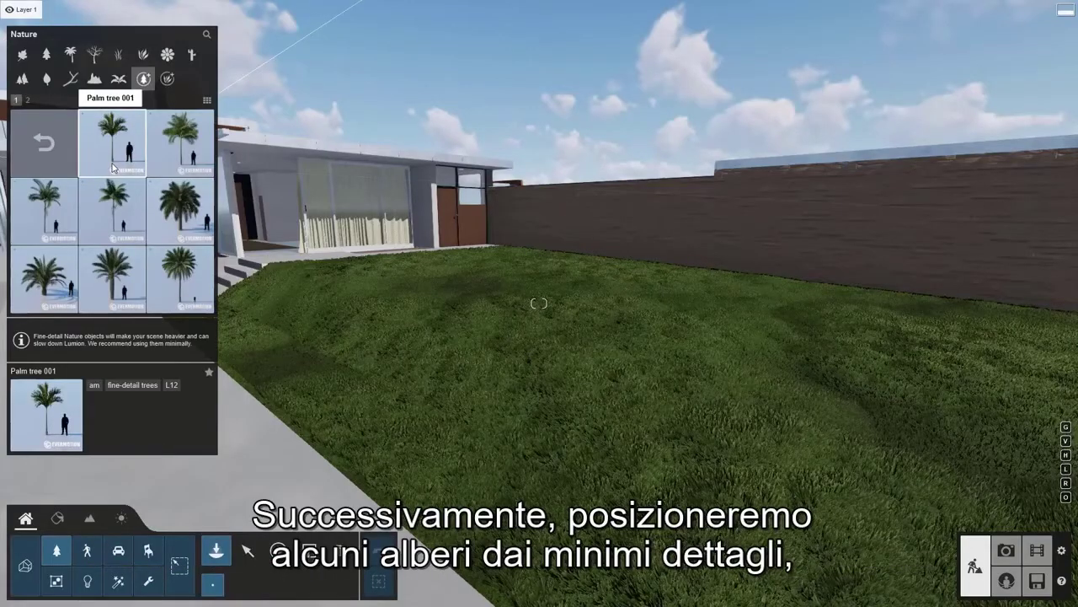
Position the fine-detail Palm tree 001 on the lawn in front of the house and rotate it.
left_click(114, 168)
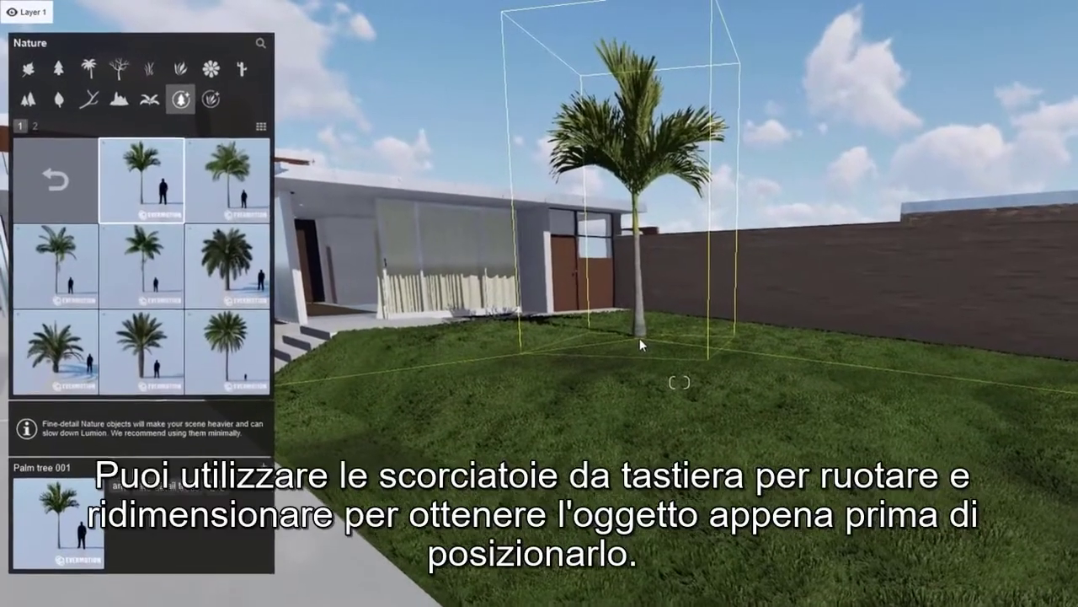
key("r")
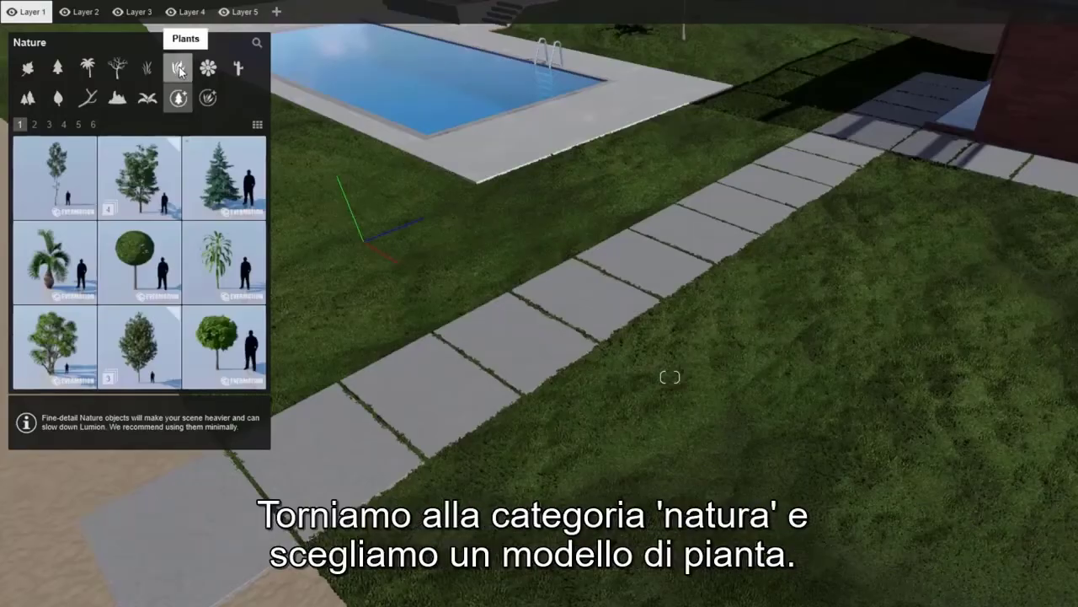
Mass-place American Aloe plants along a three-point line following the paving slabs and turning the corner beside the building.
left_click(180, 69)
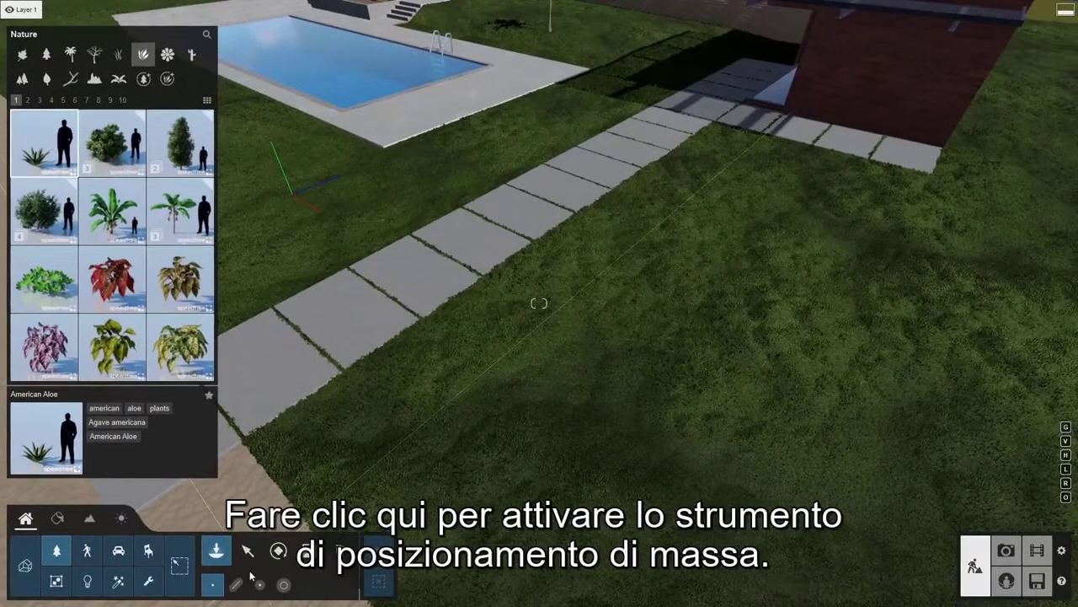
left_click(238, 585)
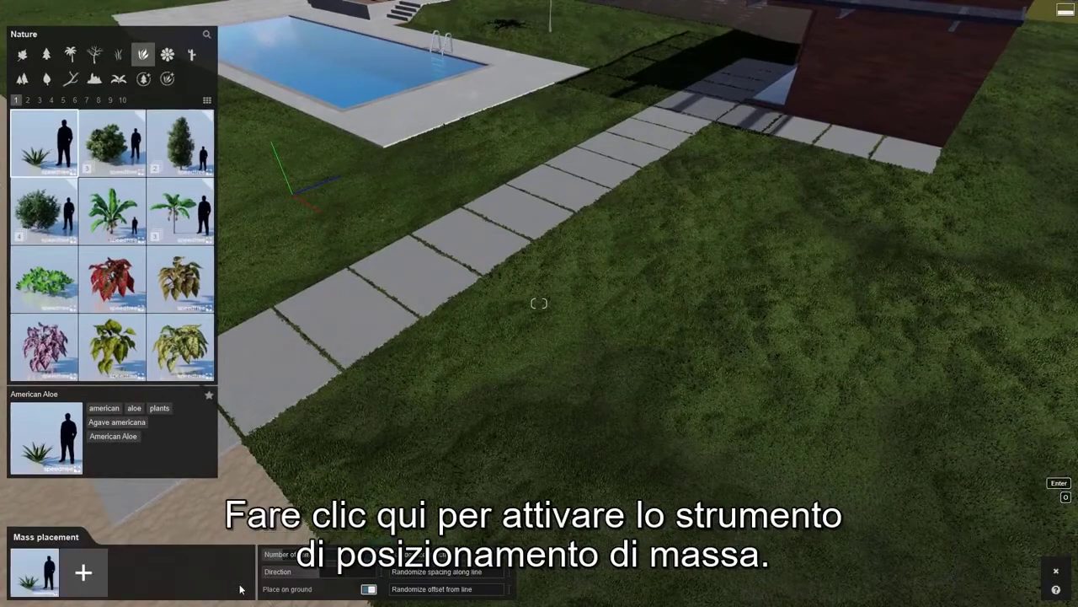
left_click(278, 454)
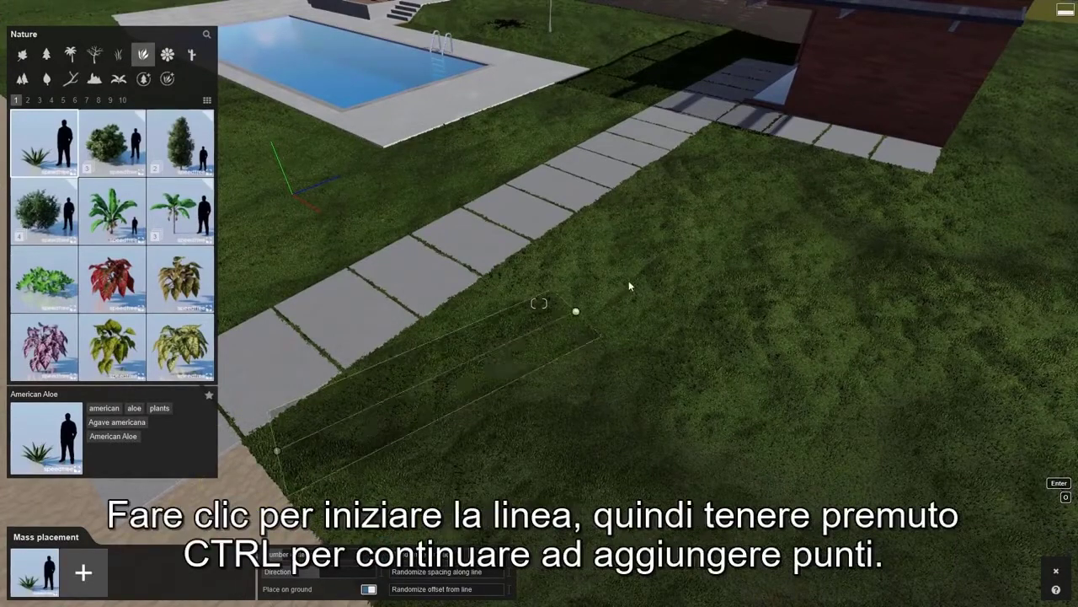
left_click(726, 137)
left_click(915, 187, "ctrl")
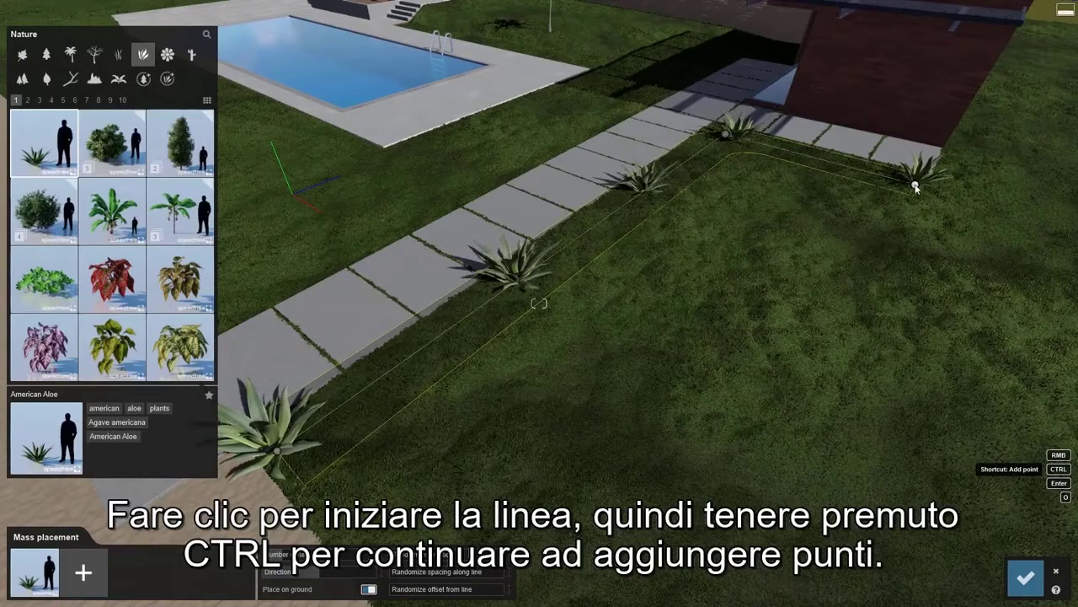
Increase the number of items along the American Aloe line, mix in CurlyPalmSmall 001 plants and confirm the mass placement.
left_click_drag(286, 555, 469, 556)
mouse_move(403, 573)
left_mouse_down()
mouse_move(429, 575)
mouse_move(396, 593)
left_mouse_up()
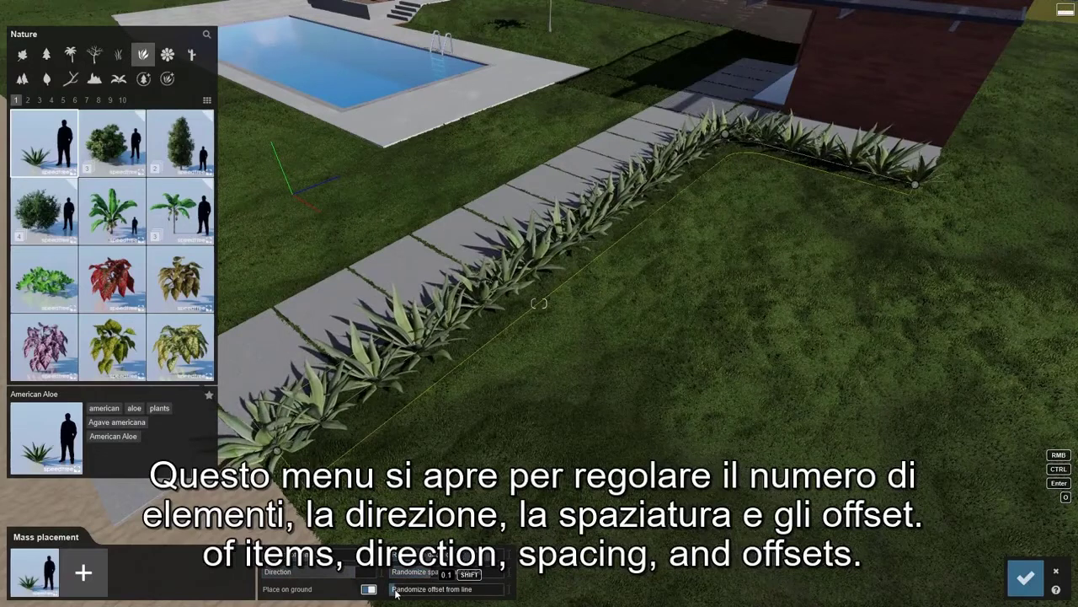
left_click(39, 100)
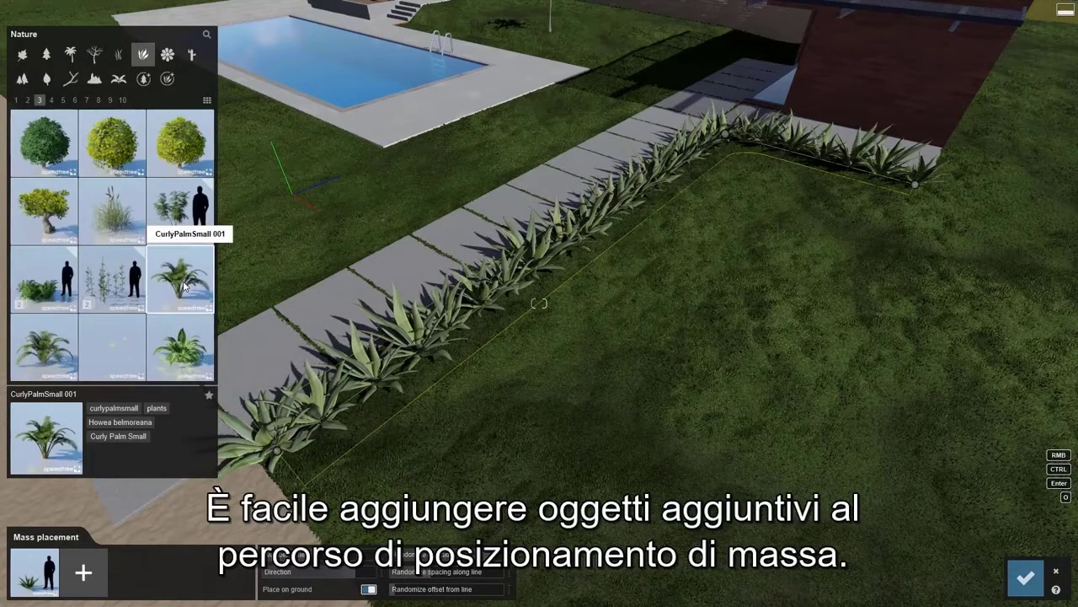
left_click(95, 571)
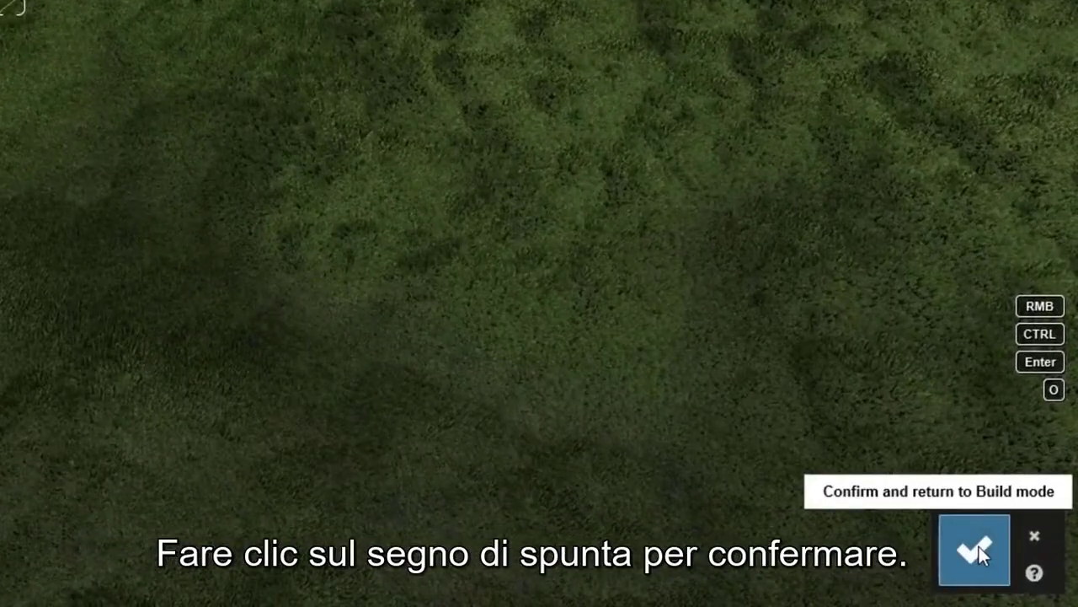
left_click(1027, 576)
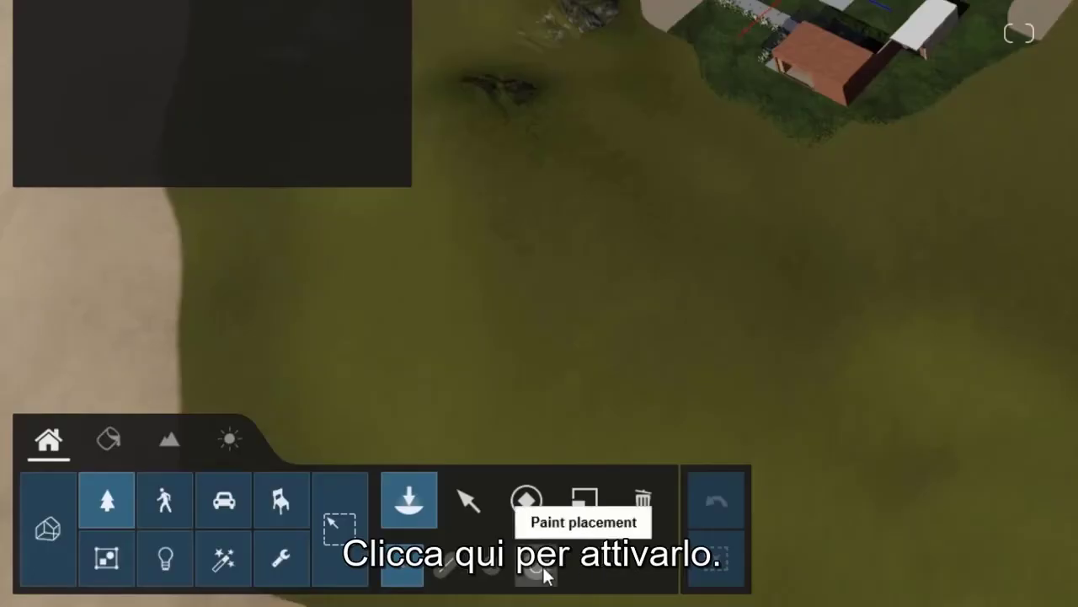
Paint a dense forest of Alexandra Palm Extra Large trees across the hills around the house and thin it with erase strokes.
left_click(546, 573)
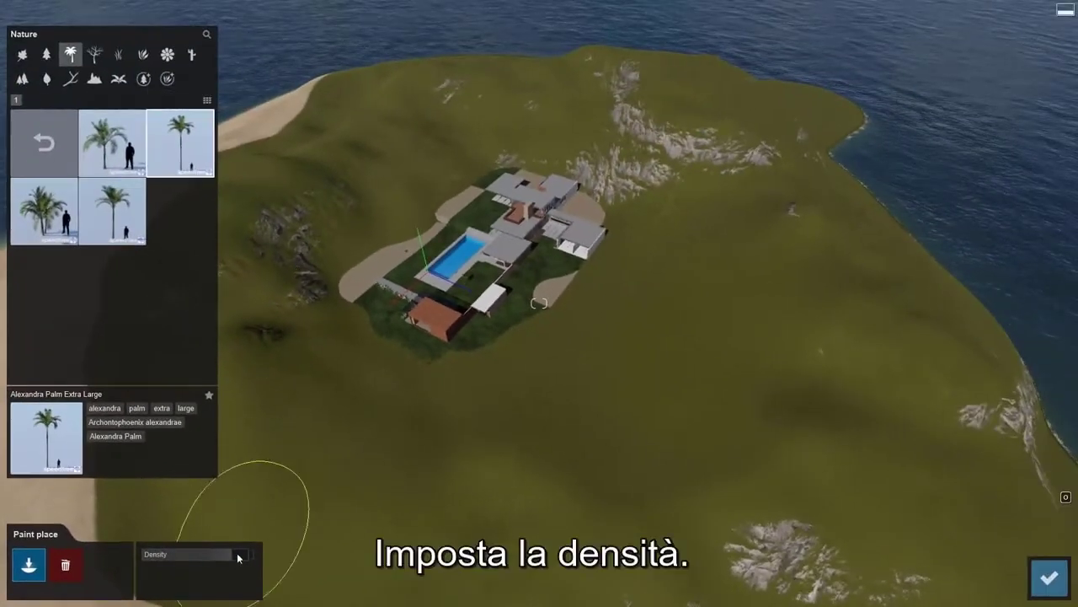
mouse_move(268, 471)
left_mouse_down()
mouse_move(432, 522)
mouse_move(724, 438)
mouse_move(754, 210)
left_mouse_up()
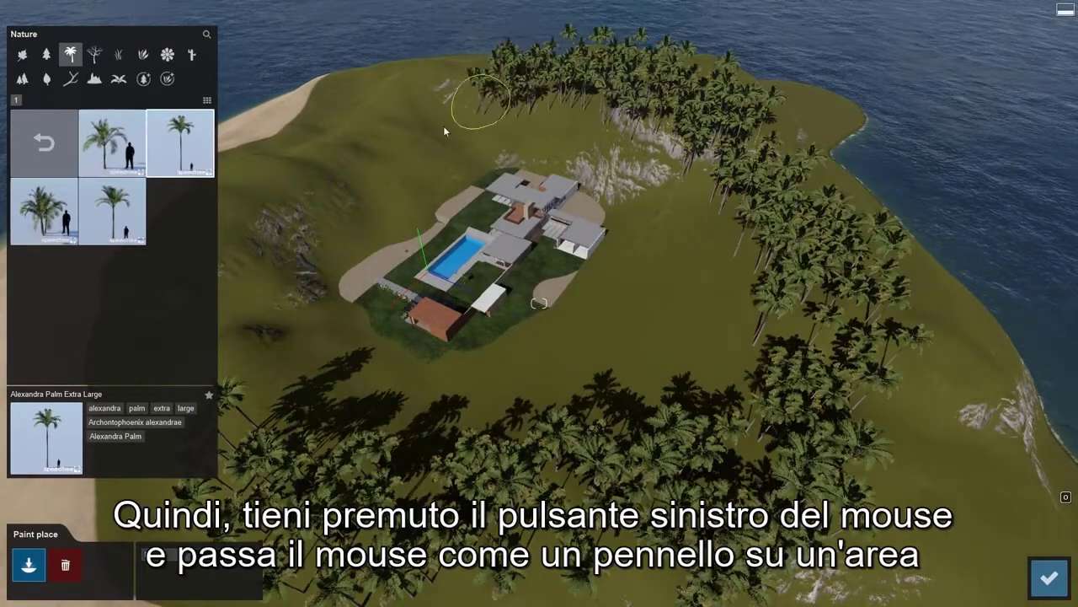
mouse_move(274, 220)
left_mouse_down()
mouse_move(250, 388)
mouse_move(554, 423)
mouse_move(705, 214)
left_mouse_up()
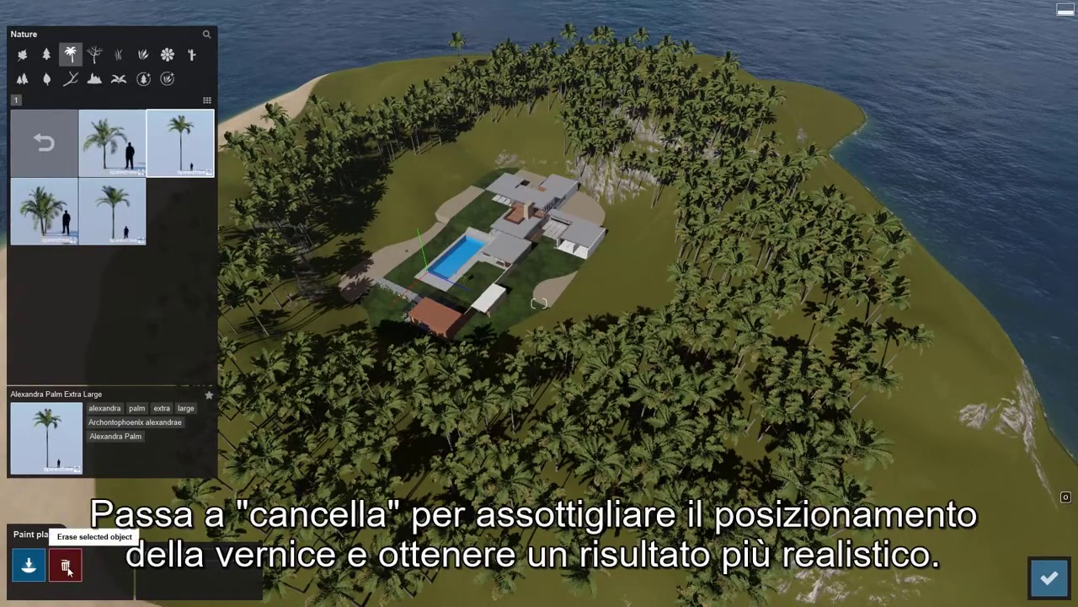
mouse_move(269, 446)
left_mouse_down()
mouse_move(438, 354)
mouse_move(640, 387)
mouse_move(948, 340)
left_mouse_up()
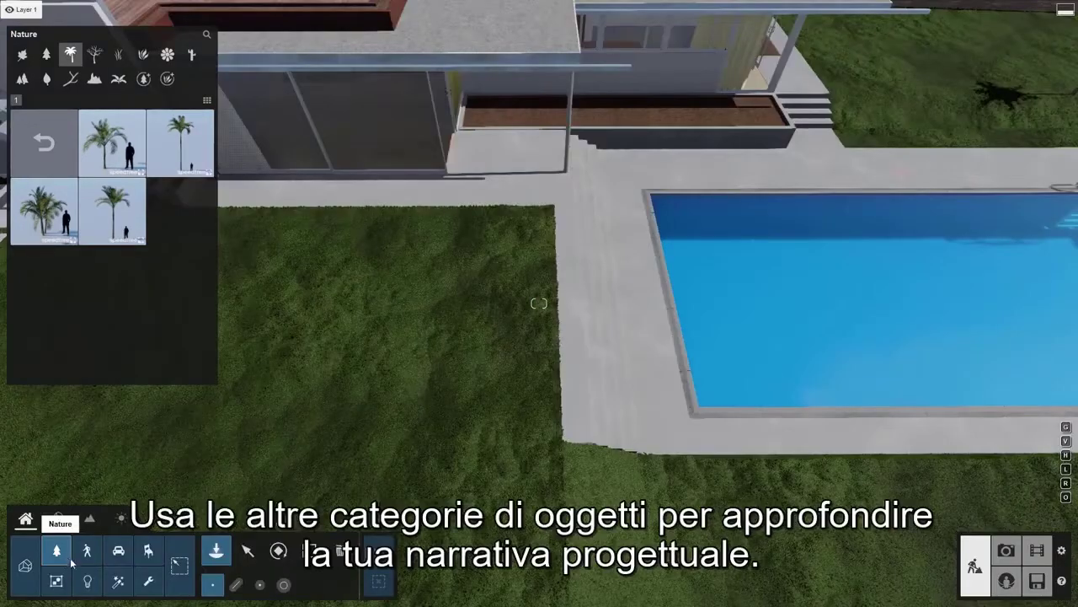
Browse the People and Animals, Transport and indoor furnishing categories of the object library.
left_click(87, 551)
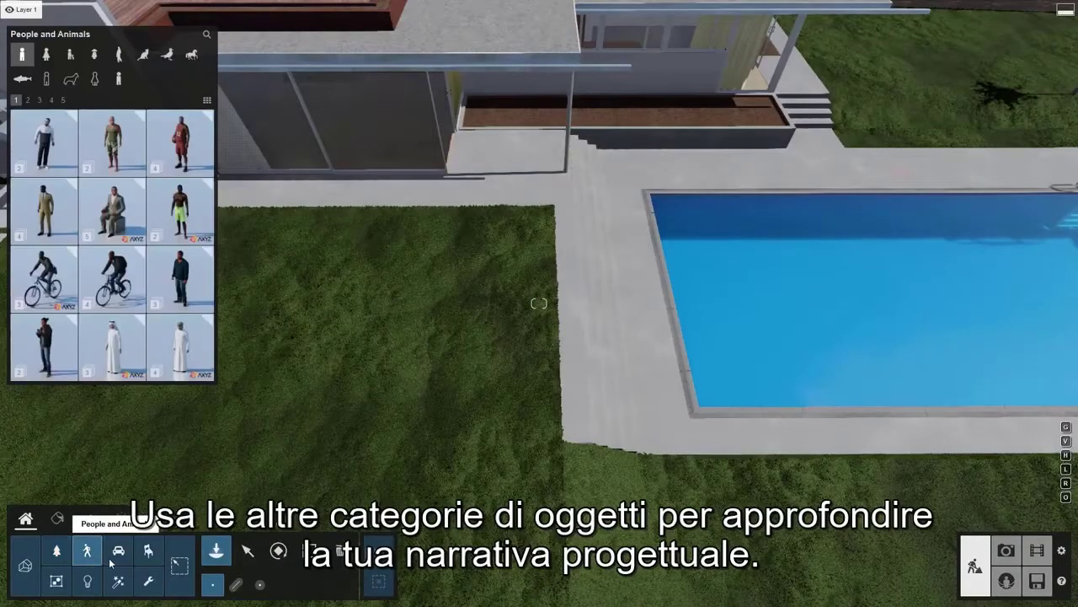
left_click(122, 556)
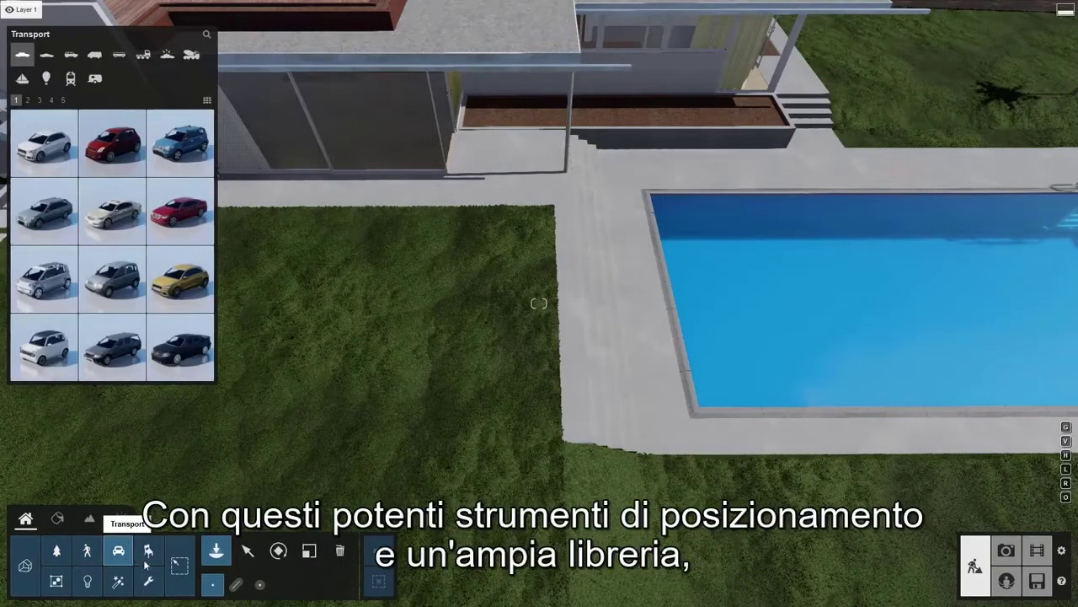
left_click(149, 553)
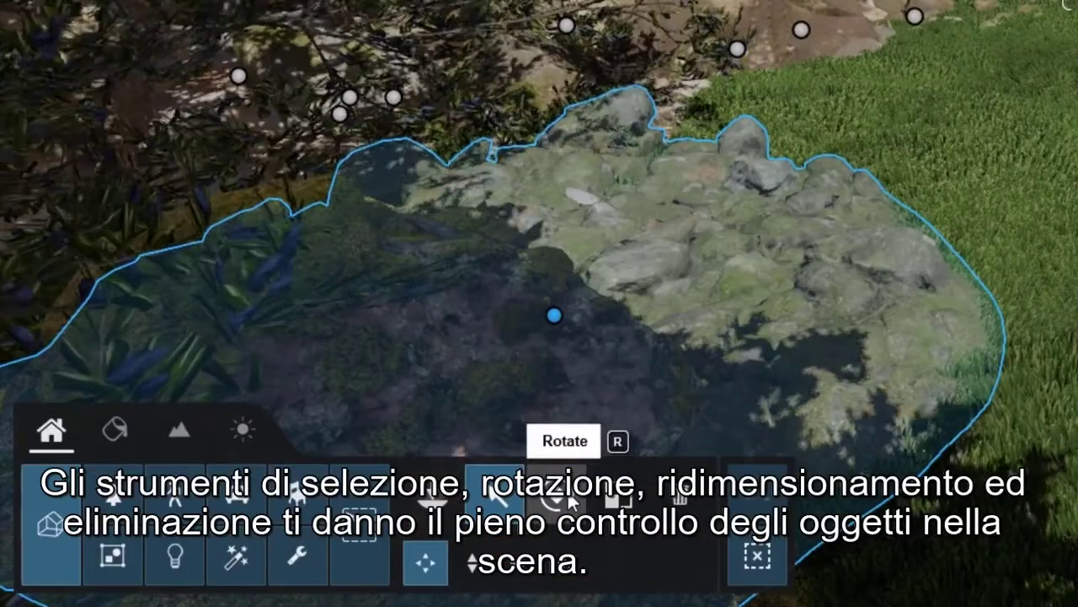
Activate the rotate tool and the resize tool for the selected mossy rock formation beside the grass.
left_click(572, 502)
left_click(617, 499)
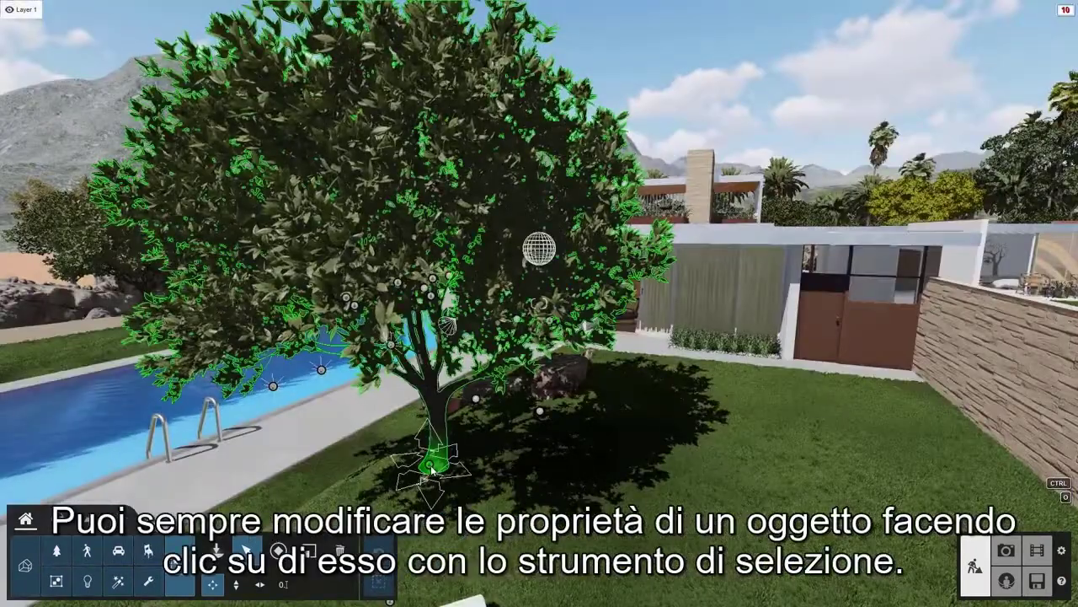
Select the European Olive Tree 001 beside the pool and set its transparency to 0.8.
left_click(432, 469)
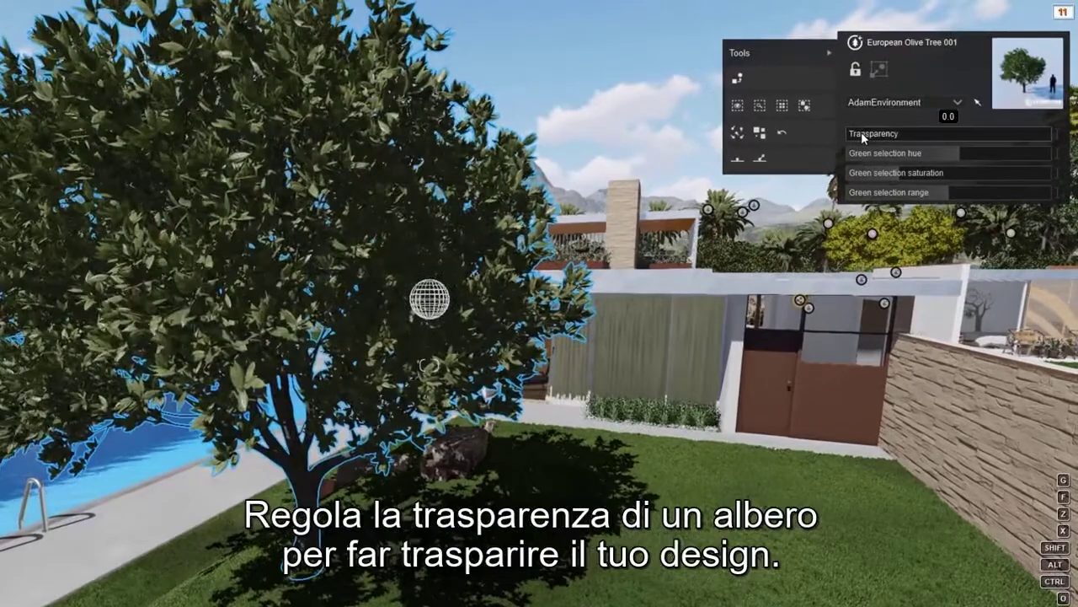
left_click_drag(898, 111, 1007, 150)
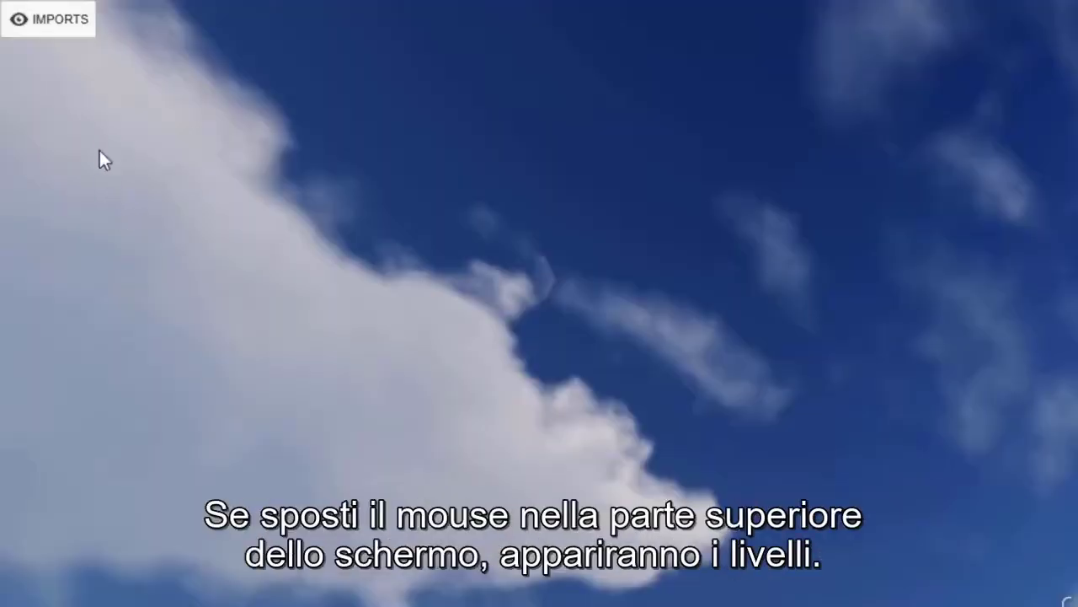
Reveal the scene's layer list.
mouse_move(83, 65)
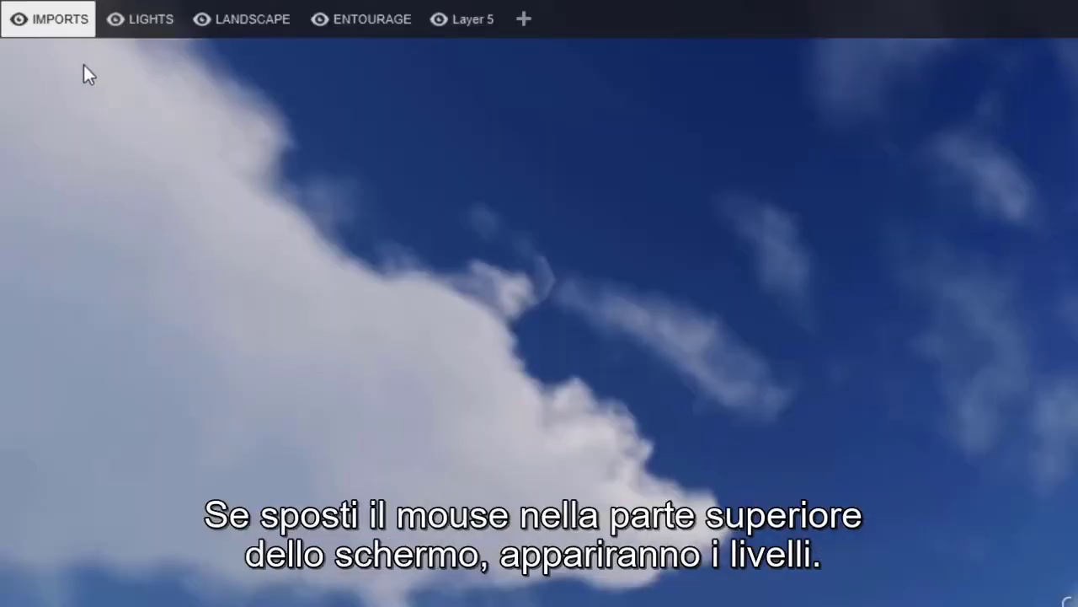